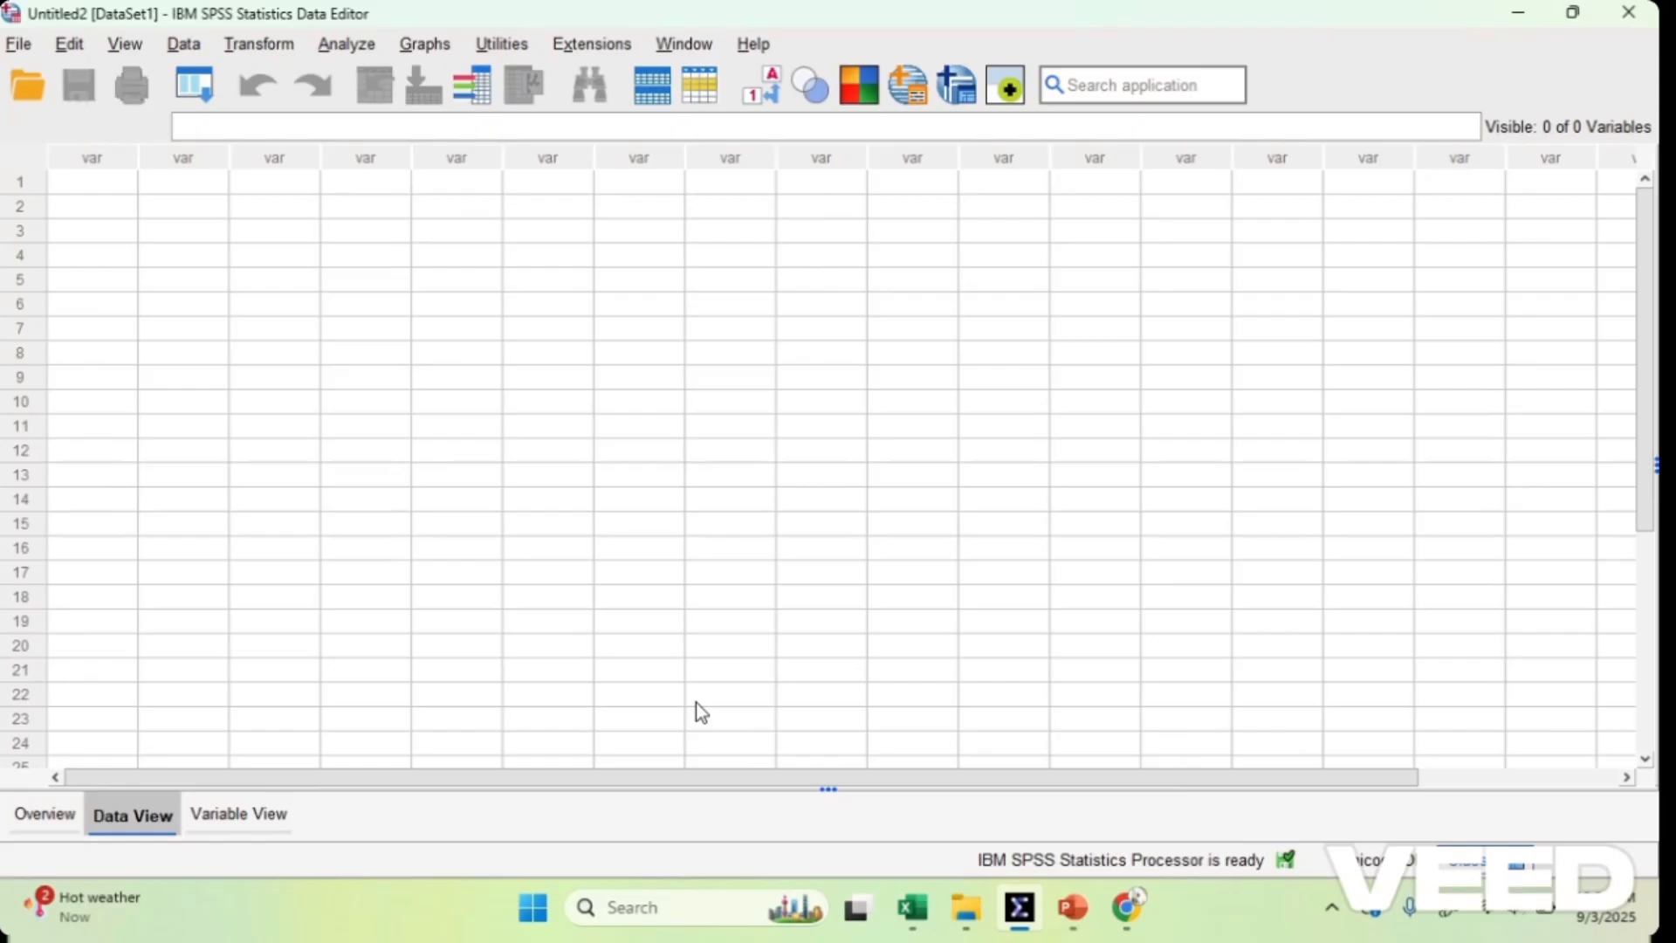
Step: Switch to the Excel workbook and copy the Pendapatan (X) and Konsumsi (Y) values in B2:C11, without headers
left_click(928, 932)
left_click(602, 578)
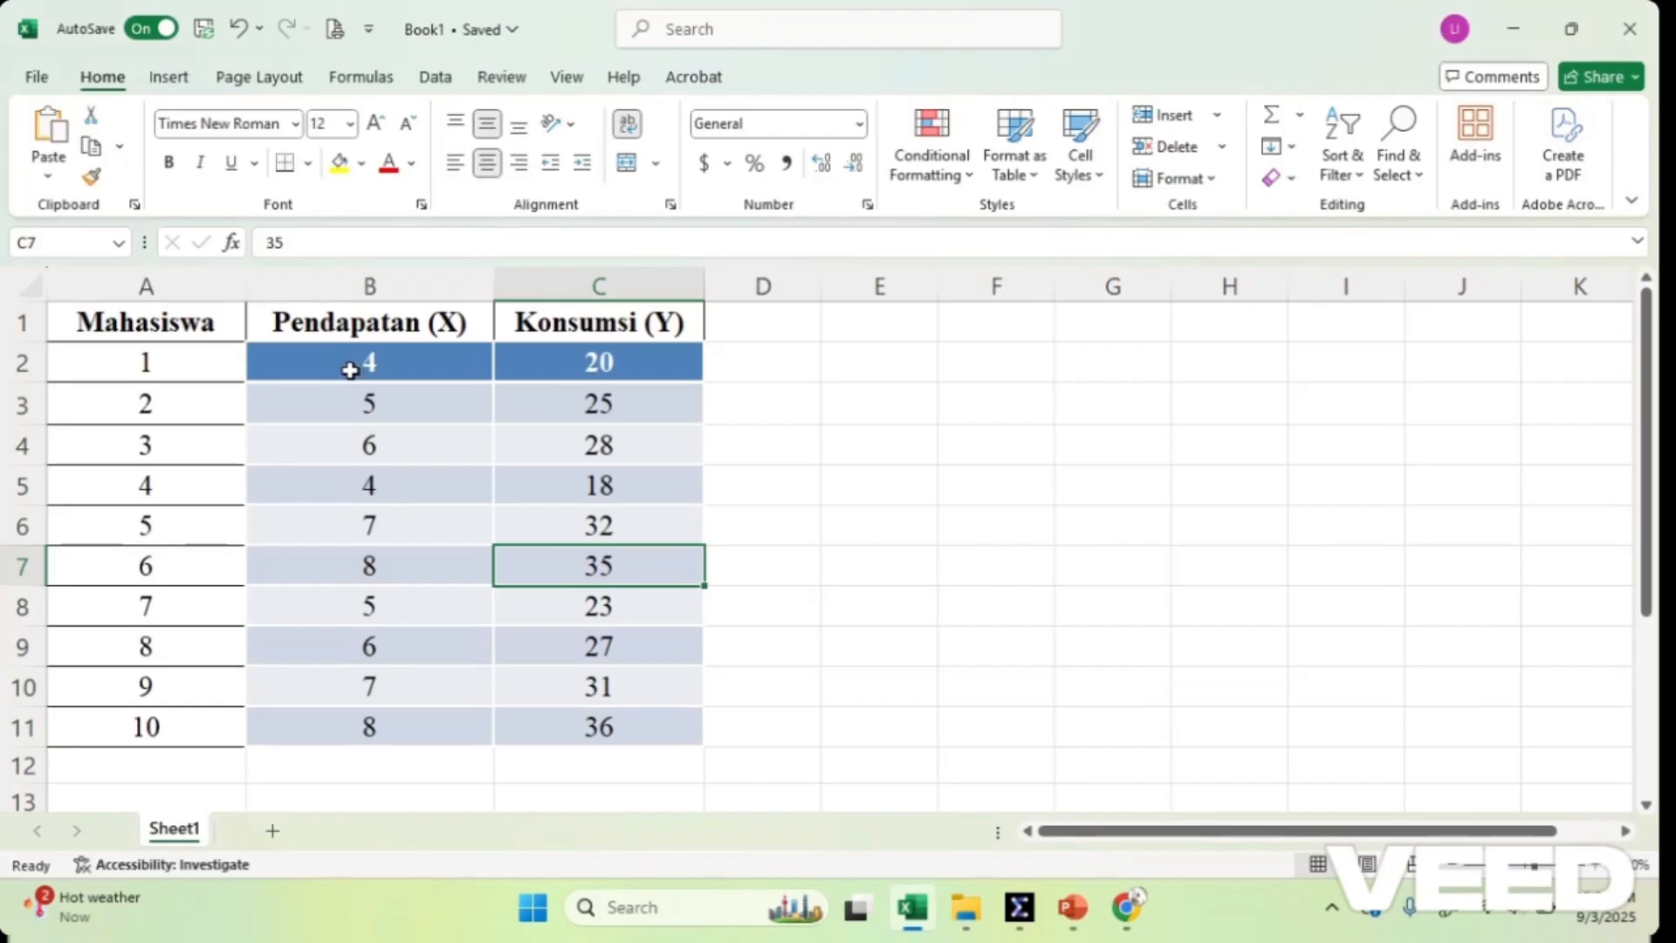
left_click_drag(348, 367, 648, 723)
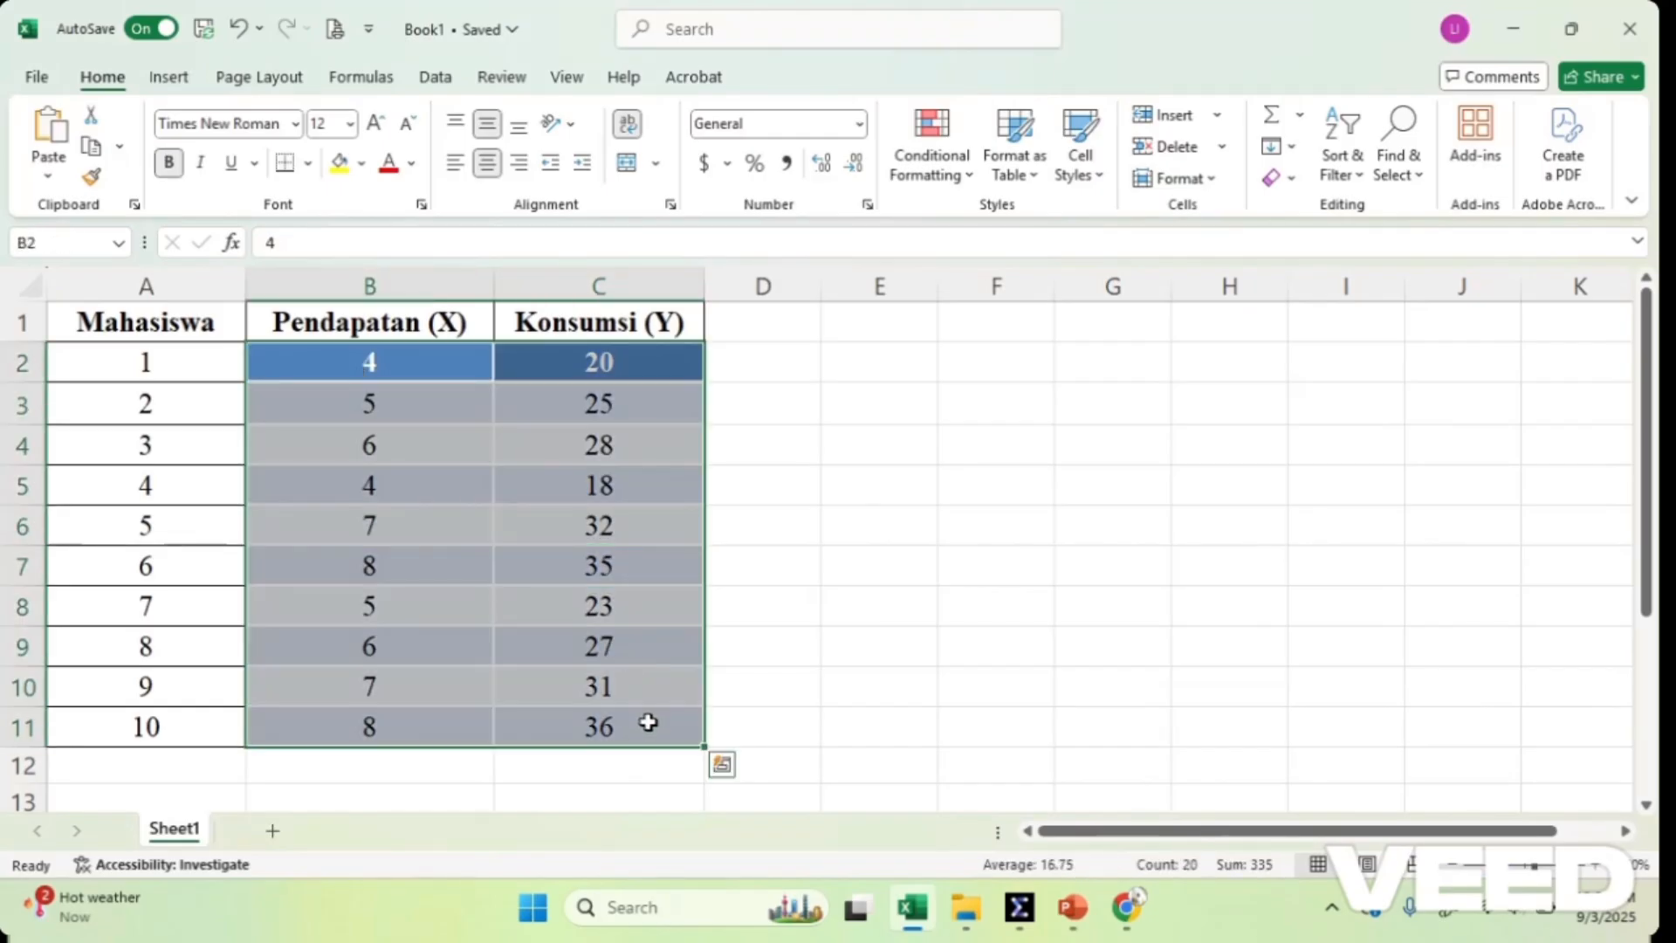
key("ctrl+c")
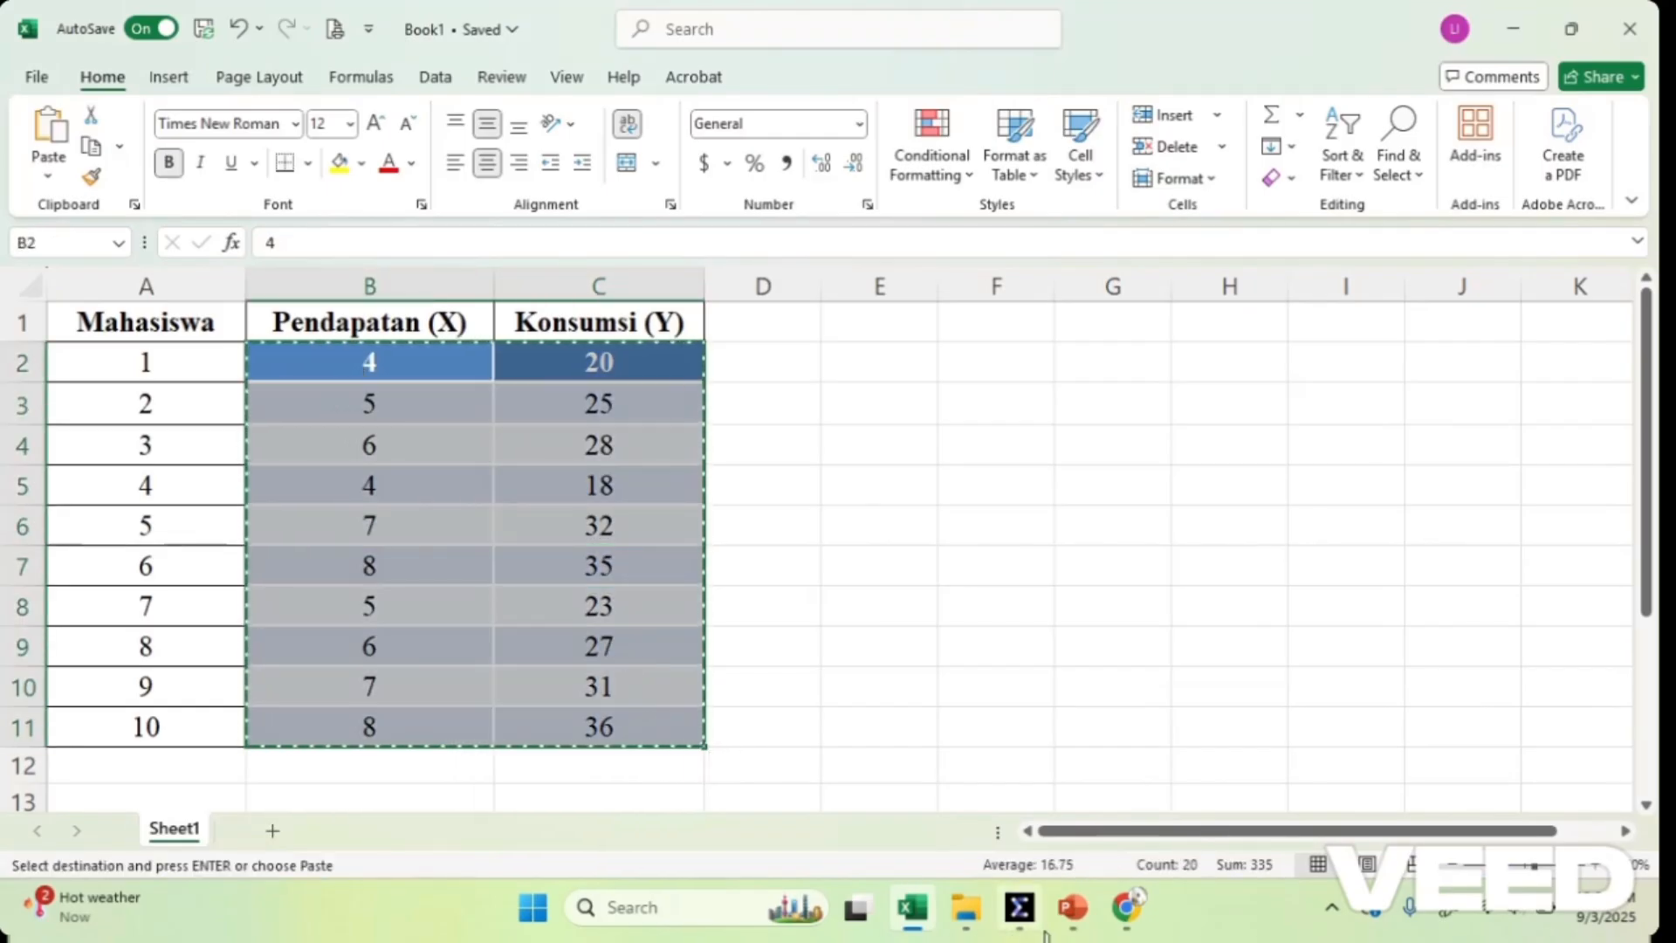
Step: Switch to SPSS and paste the copied values into the empty dataset, starting at the first row of the first variable
left_click(1035, 930)
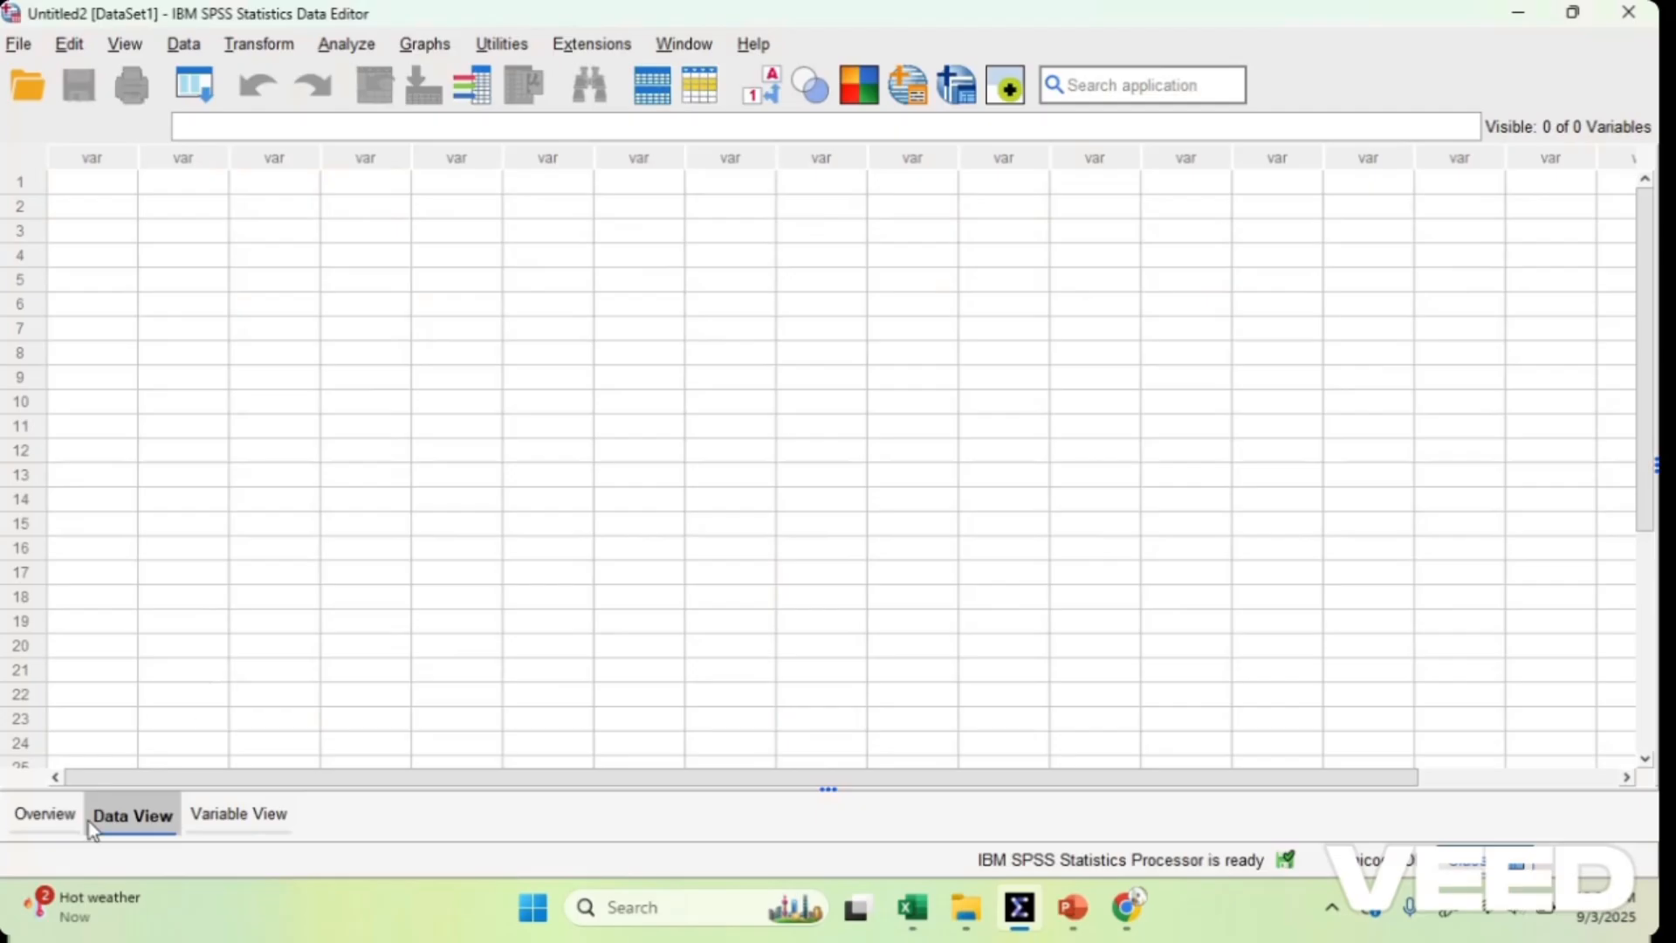
left_click(104, 183)
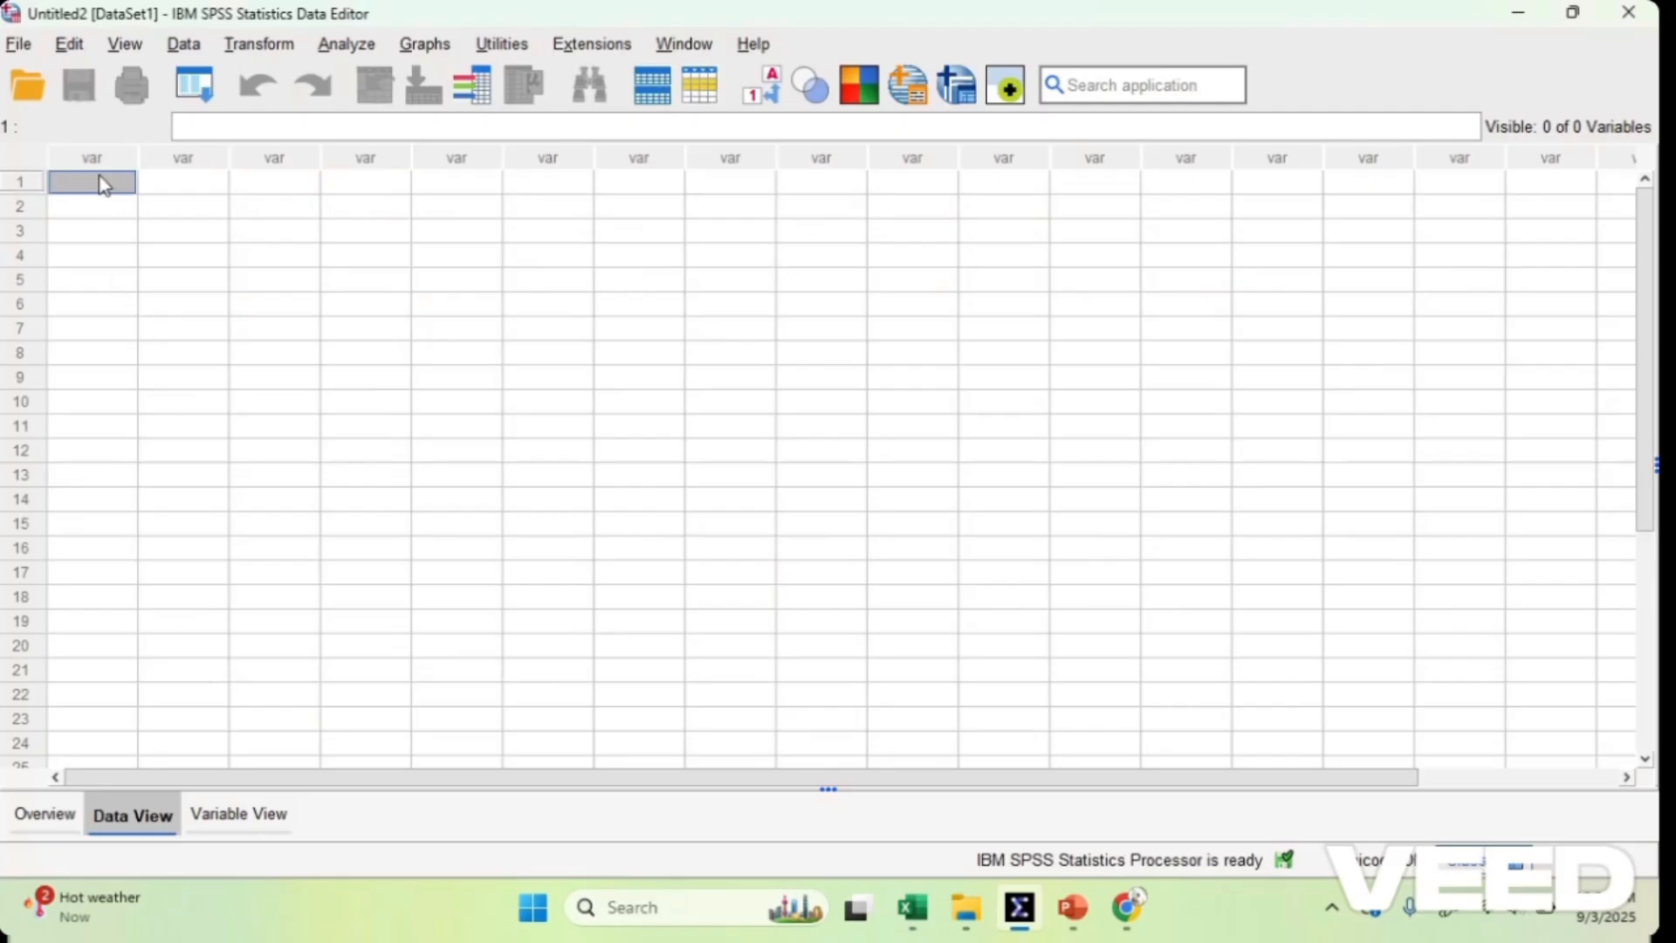
key("ctrl+v")
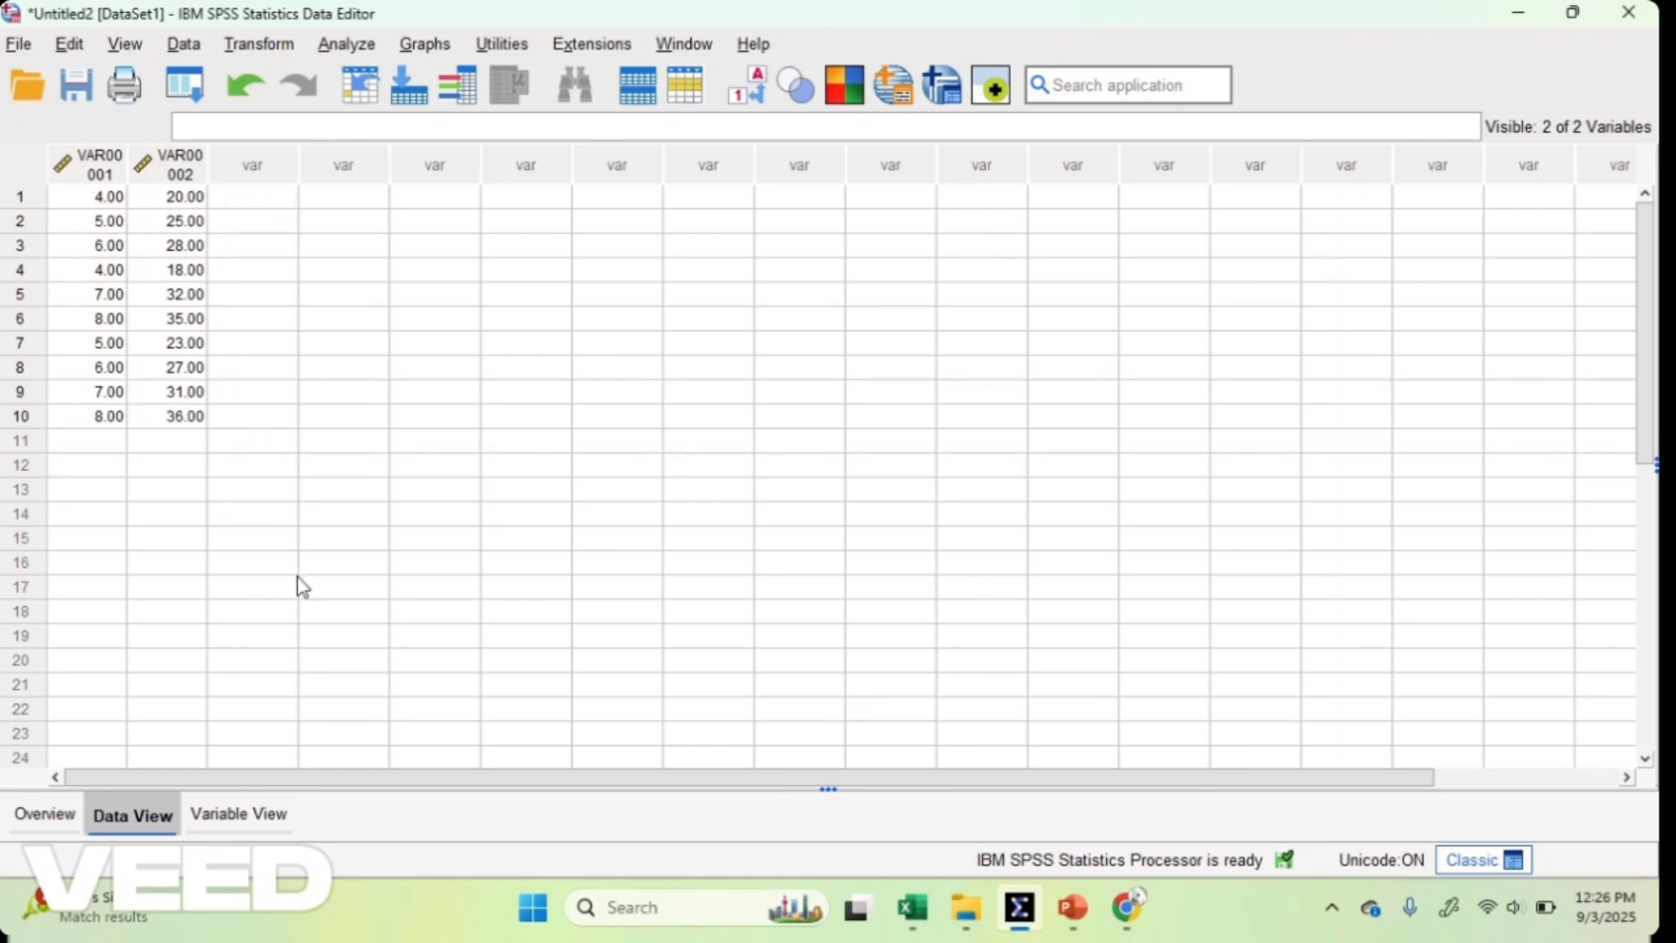
Step: Rename the first variable X and the second variable Y
left_click(260, 827)
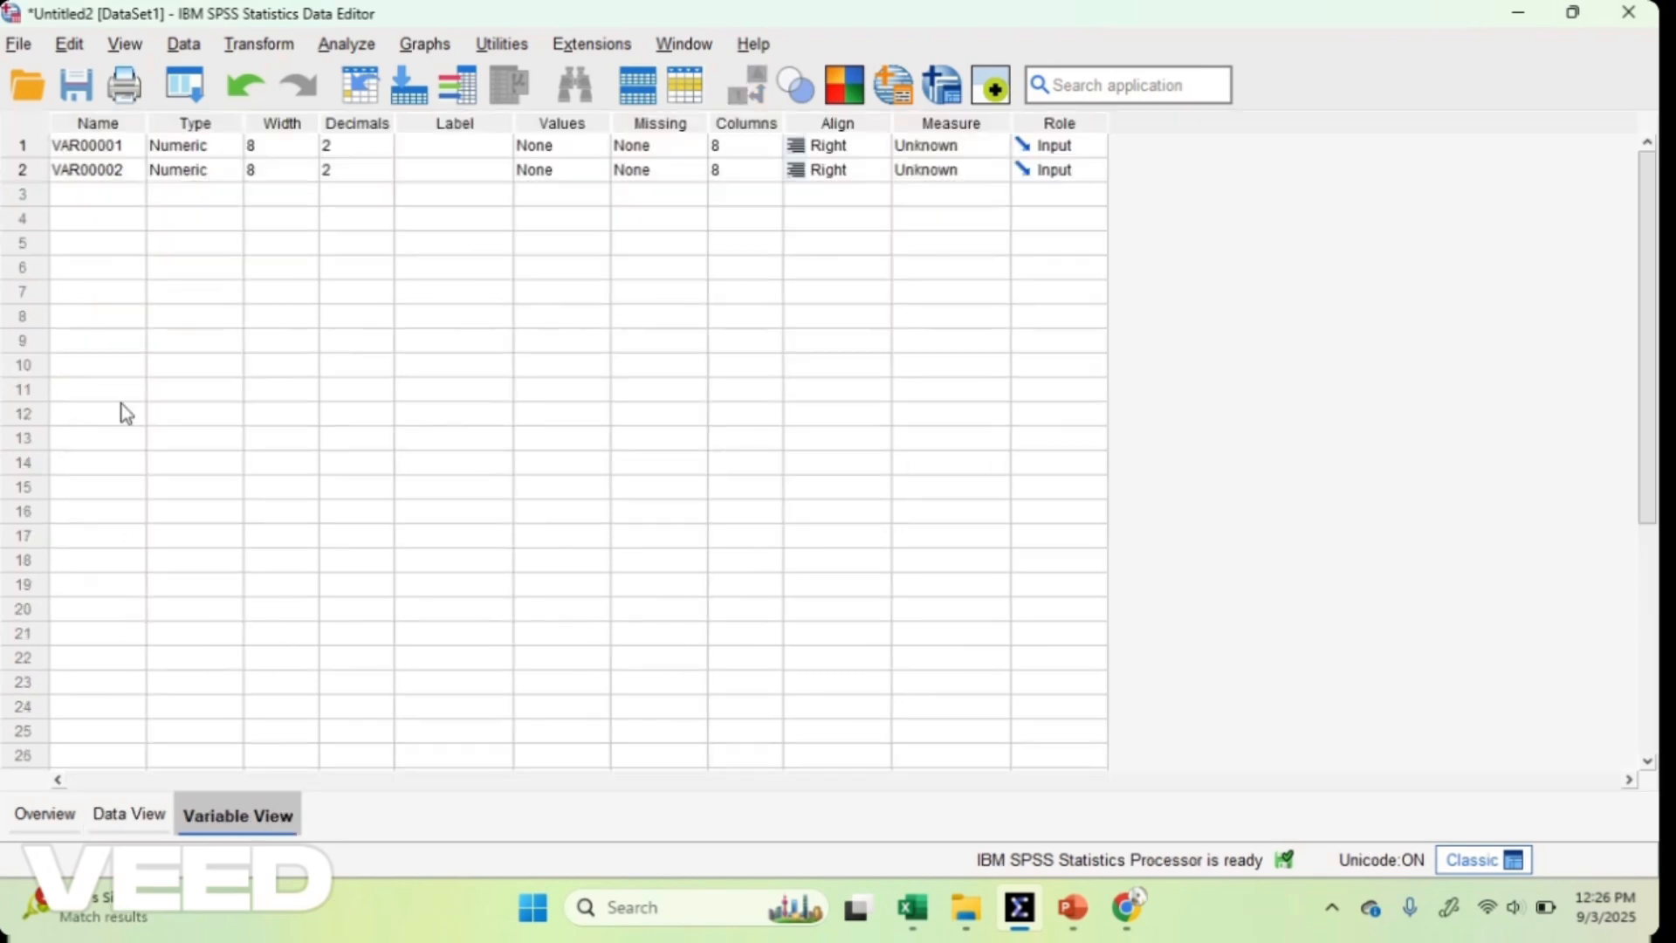
left_click(90, 152)
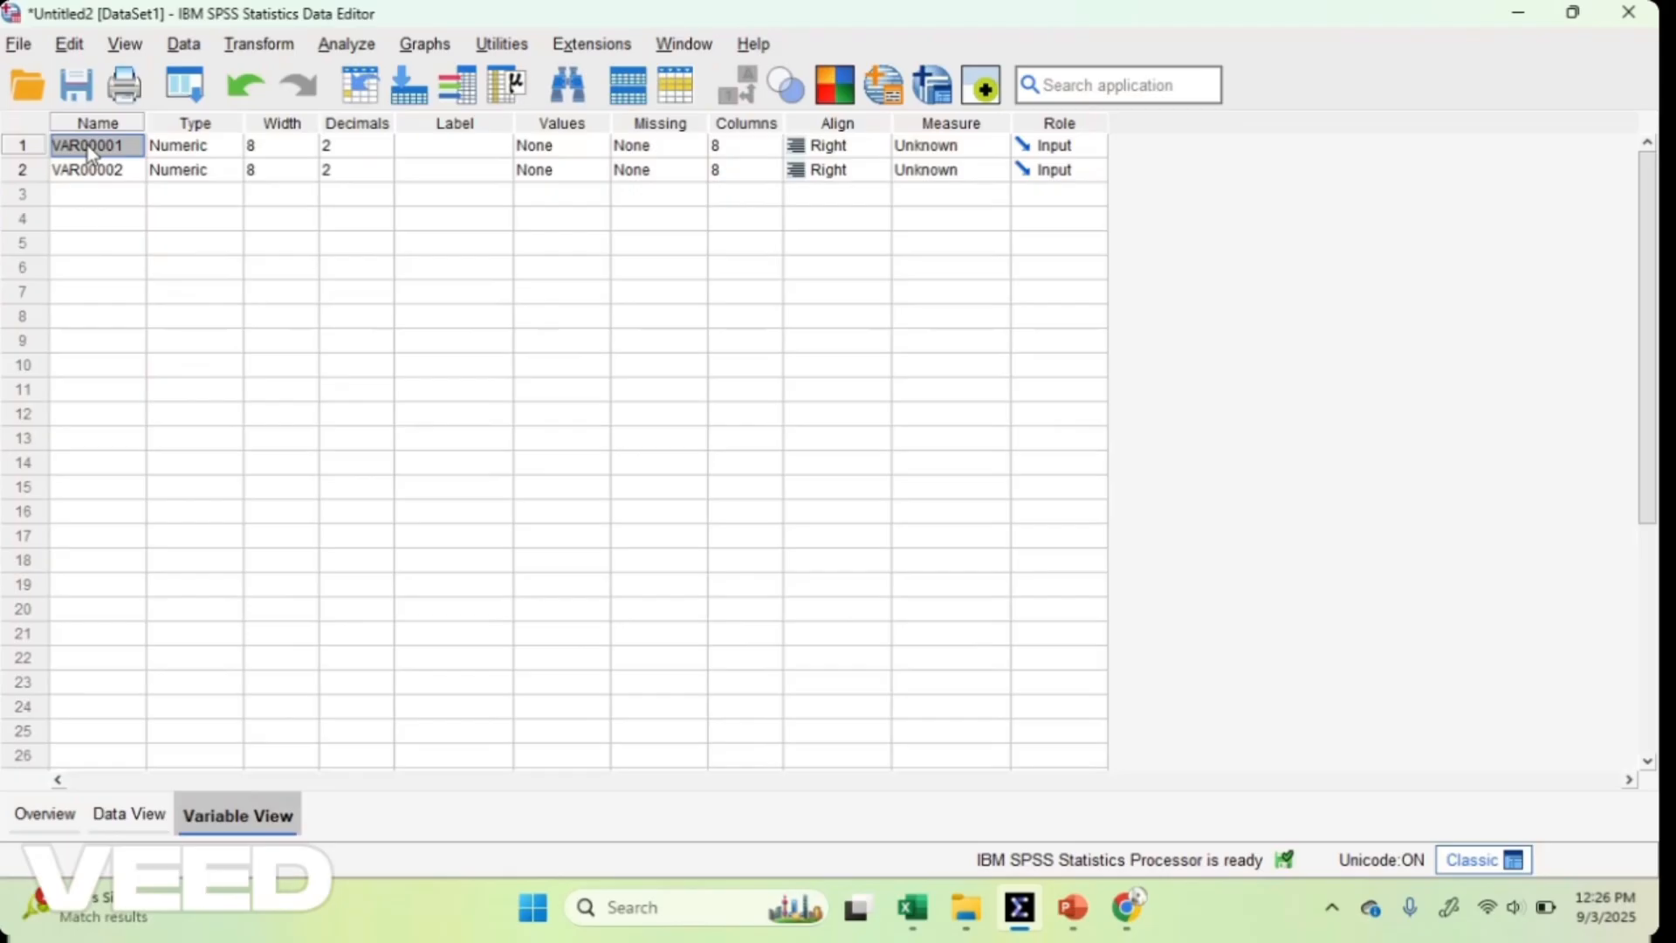
type("x")
key("Return")
type("y")
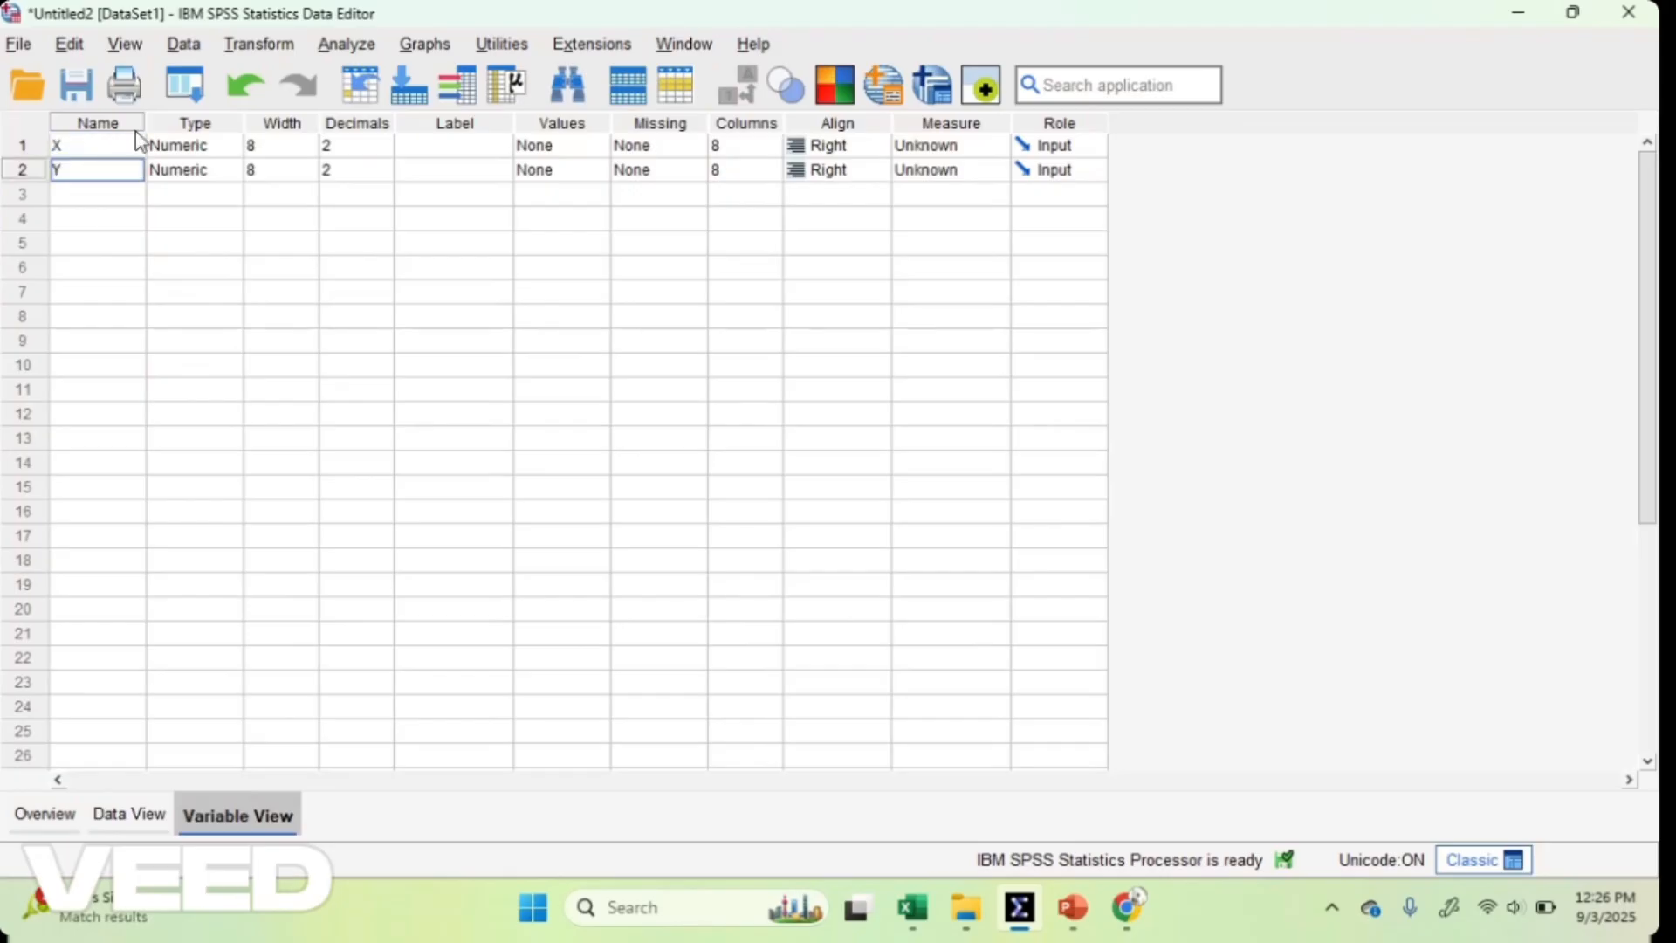
Step: Label variable X as "Jam Kerja" and variable Y as "Produksi"
left_click(438, 142)
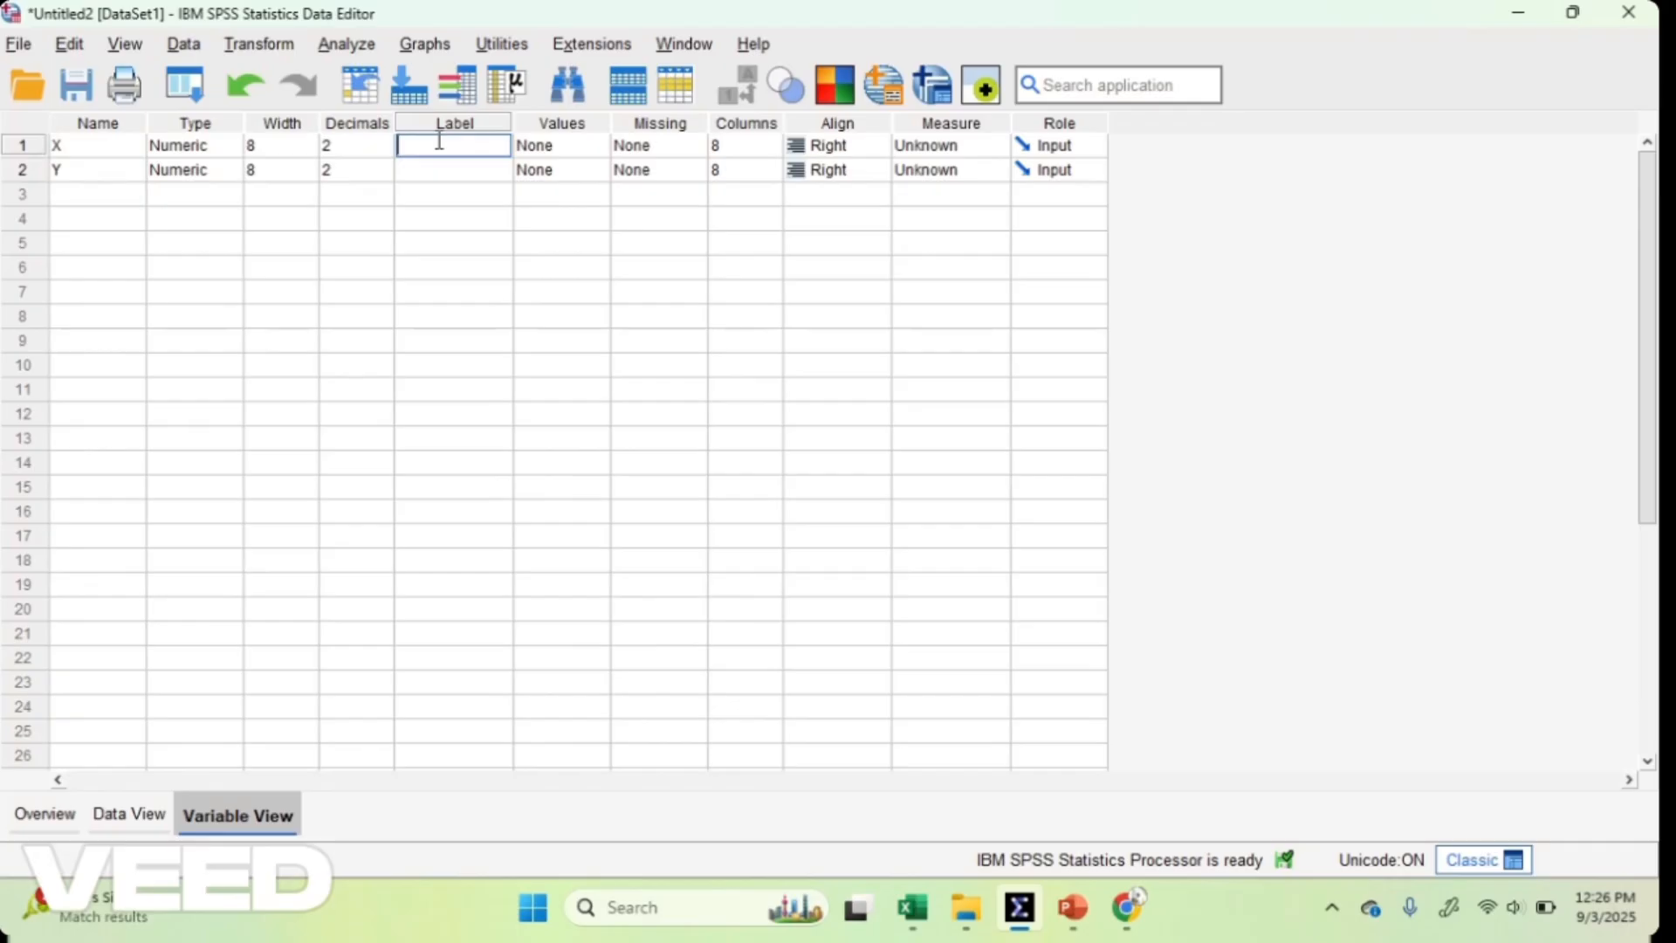
type("Jam Kerja")
key("Return")
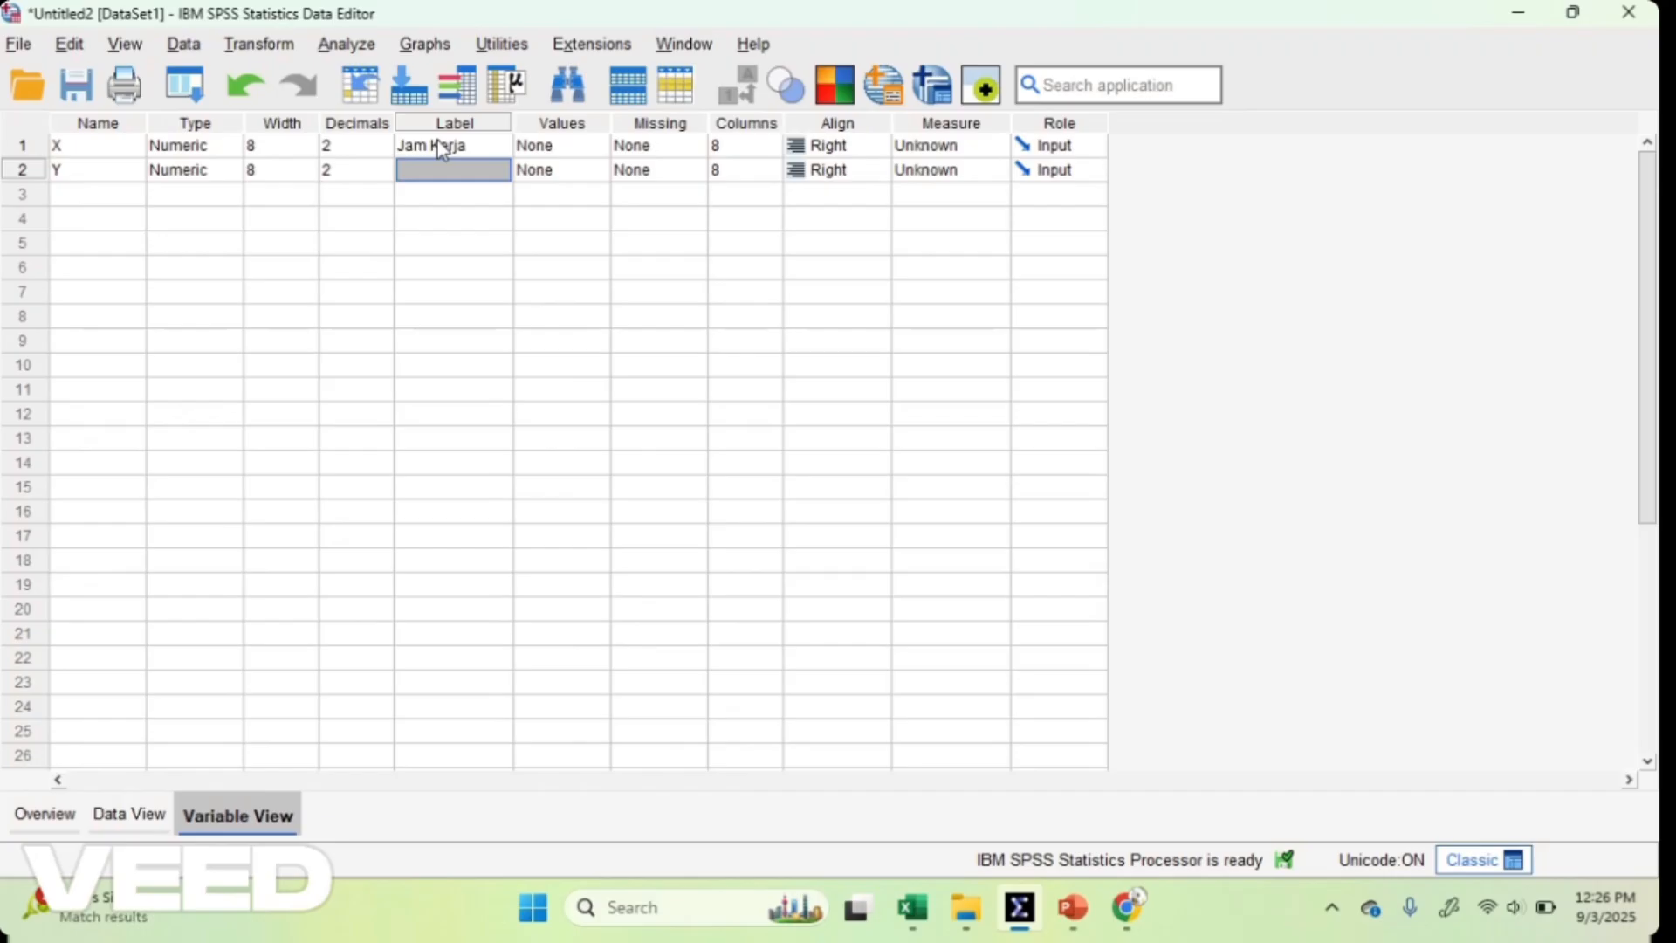
type("Produksi")
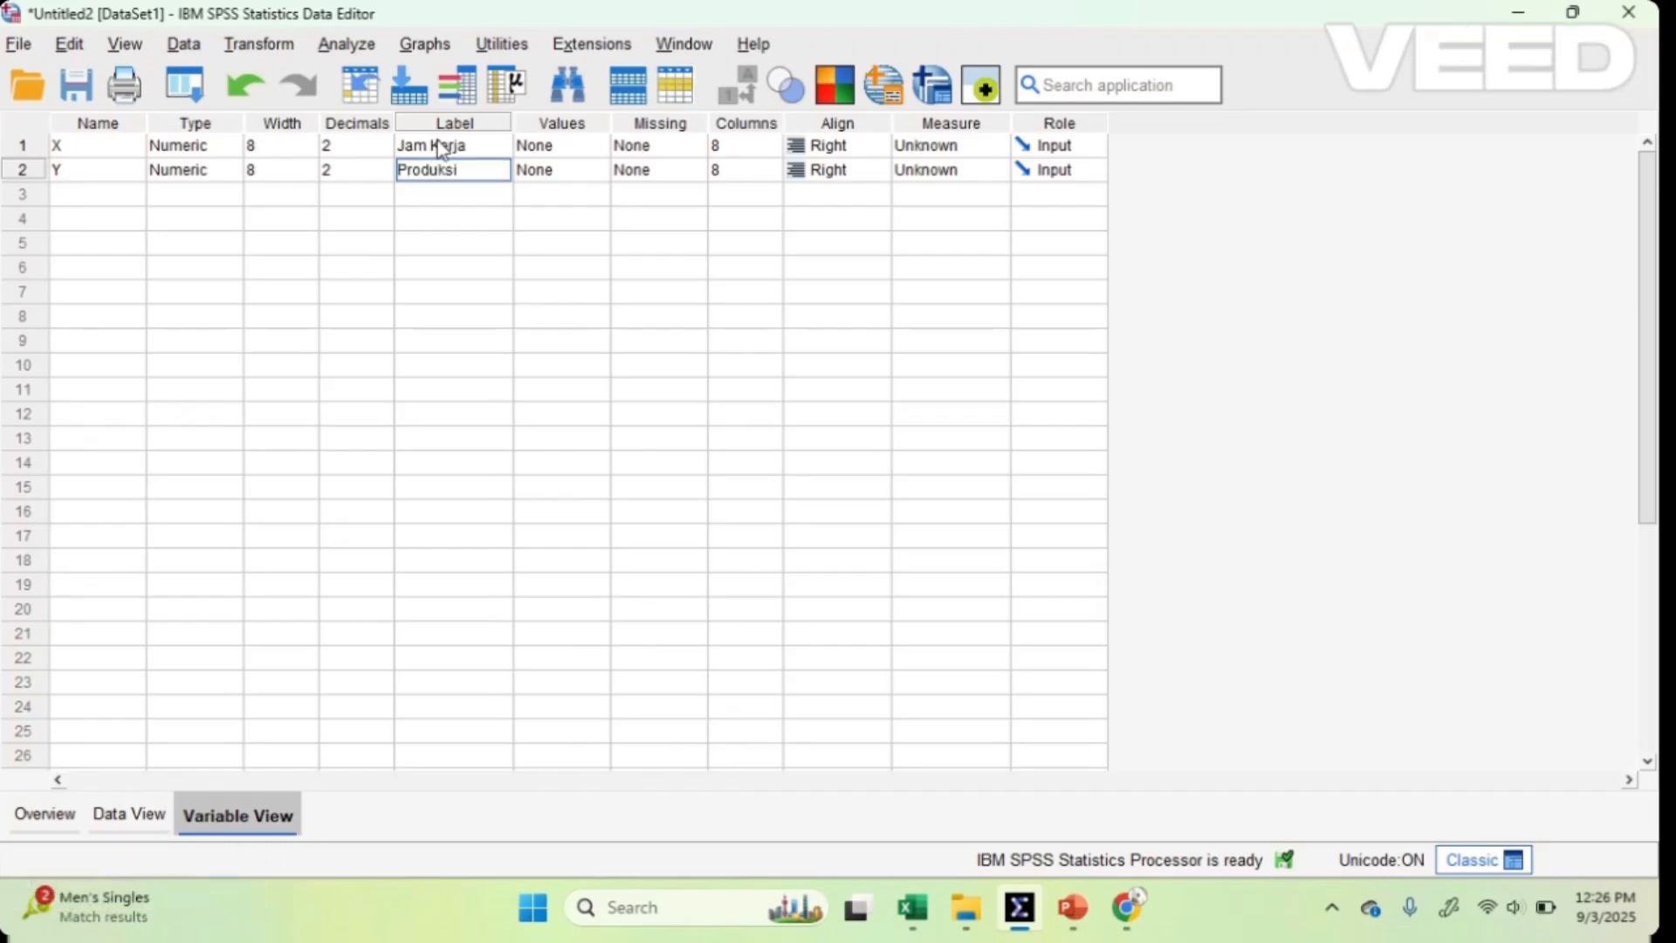
left_click(550, 633)
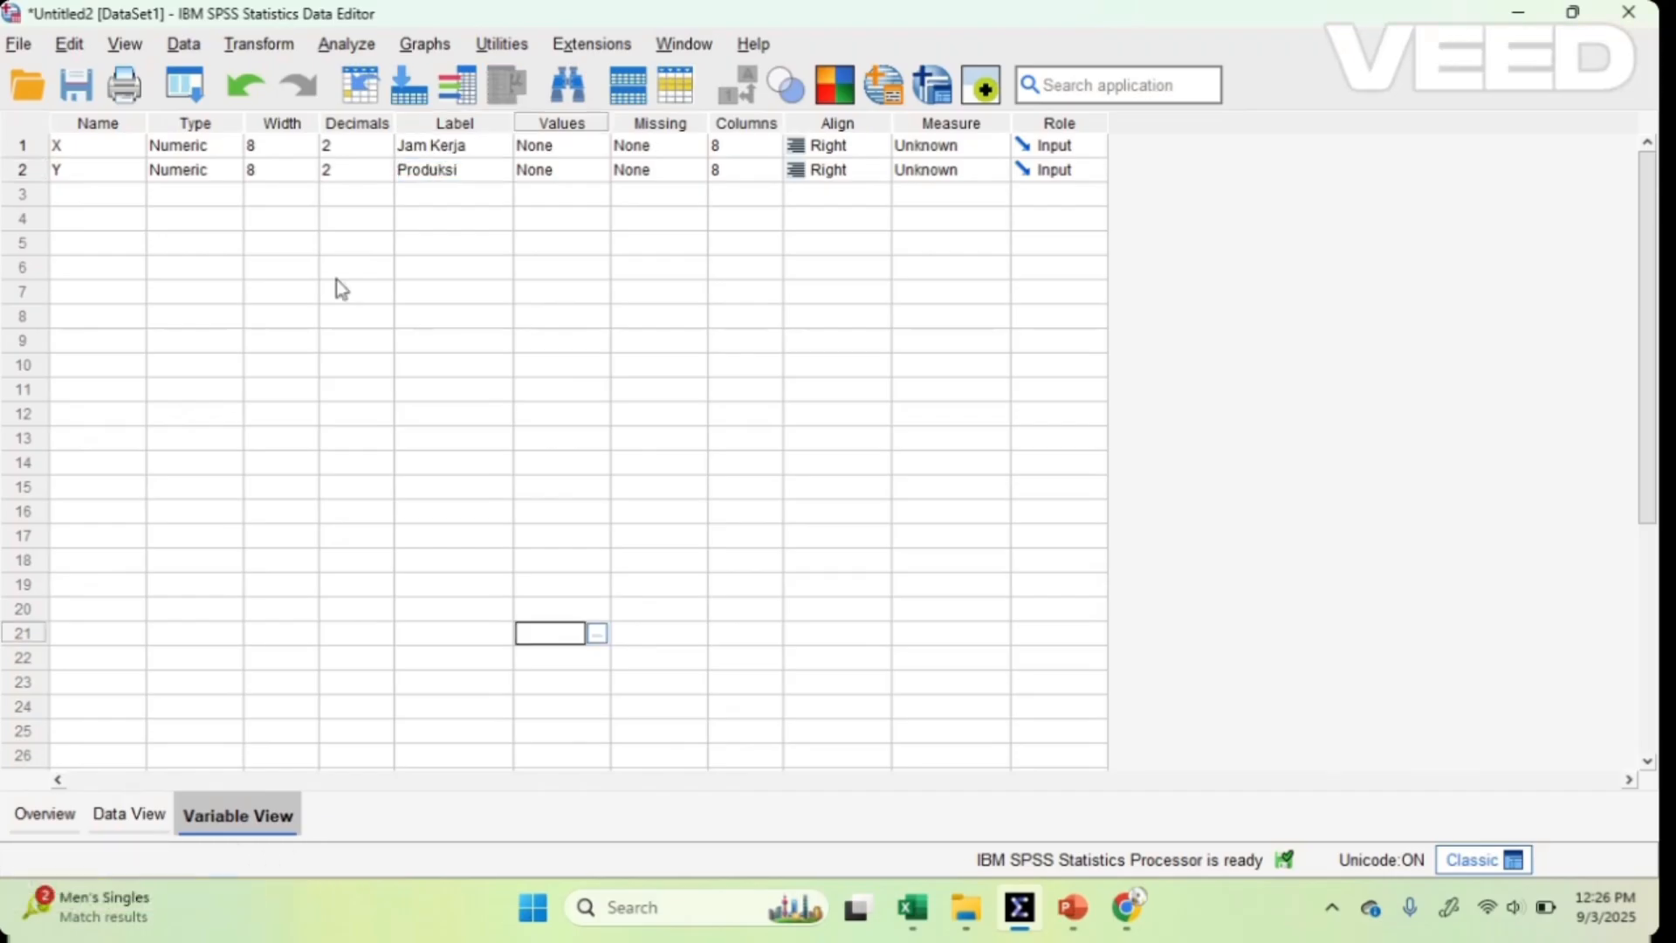
Step: Set the decimals of both X and Y to 0 and check the values in the data sheet
left_click(354, 147)
key("Delete")
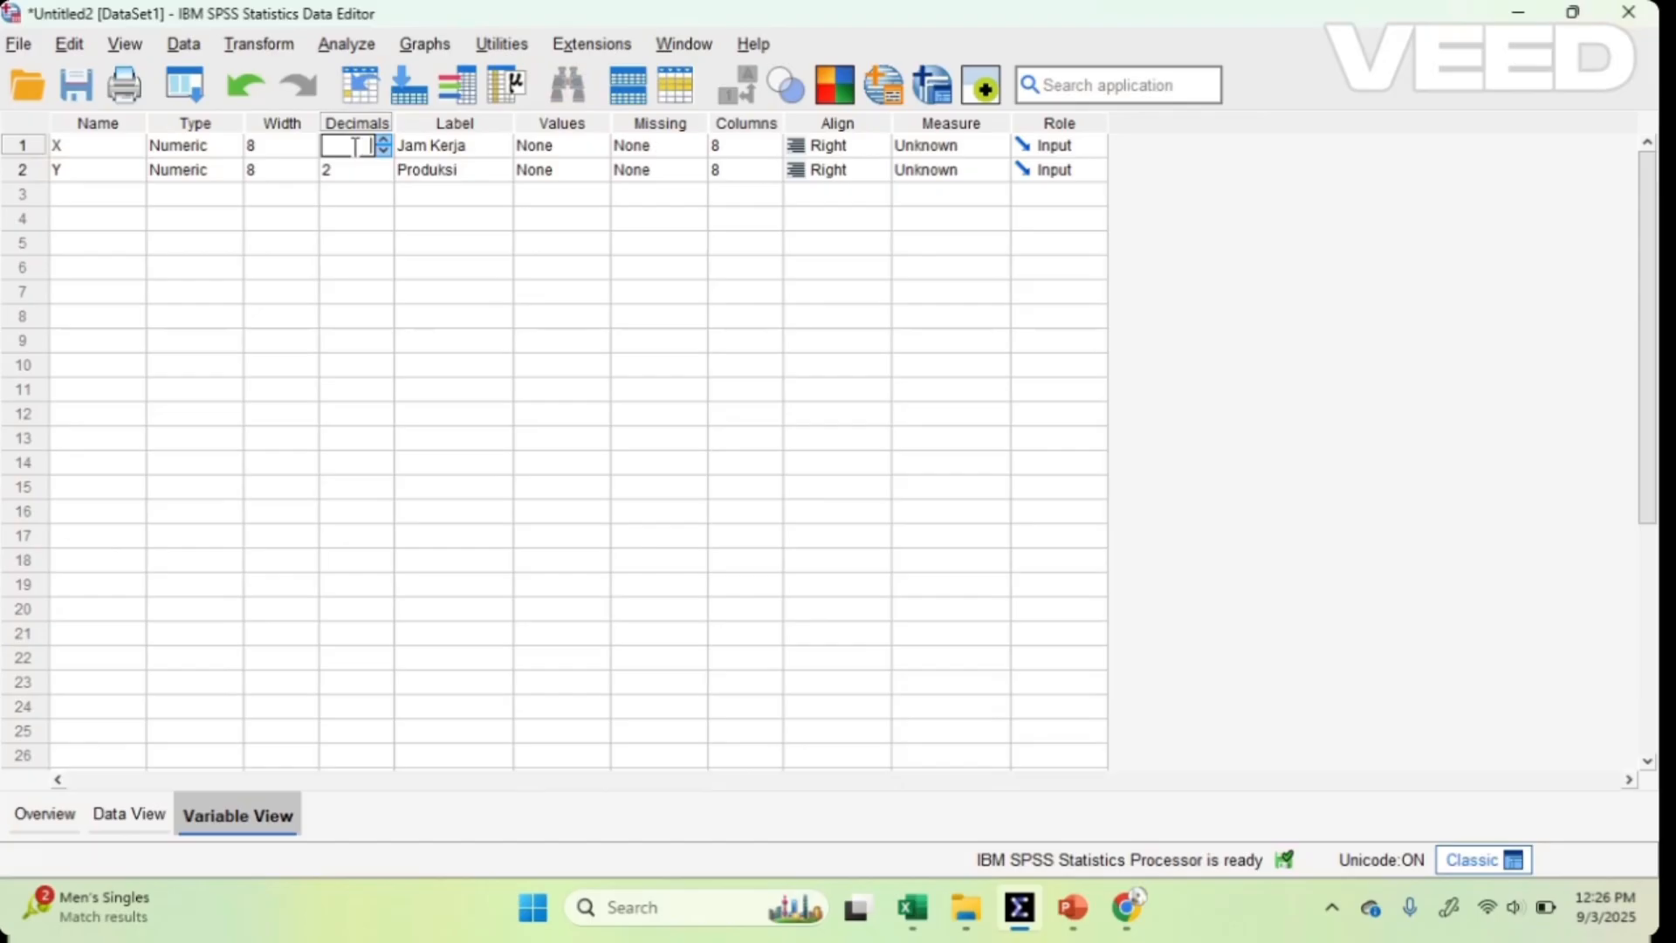
type("0")
left_click(350, 172)
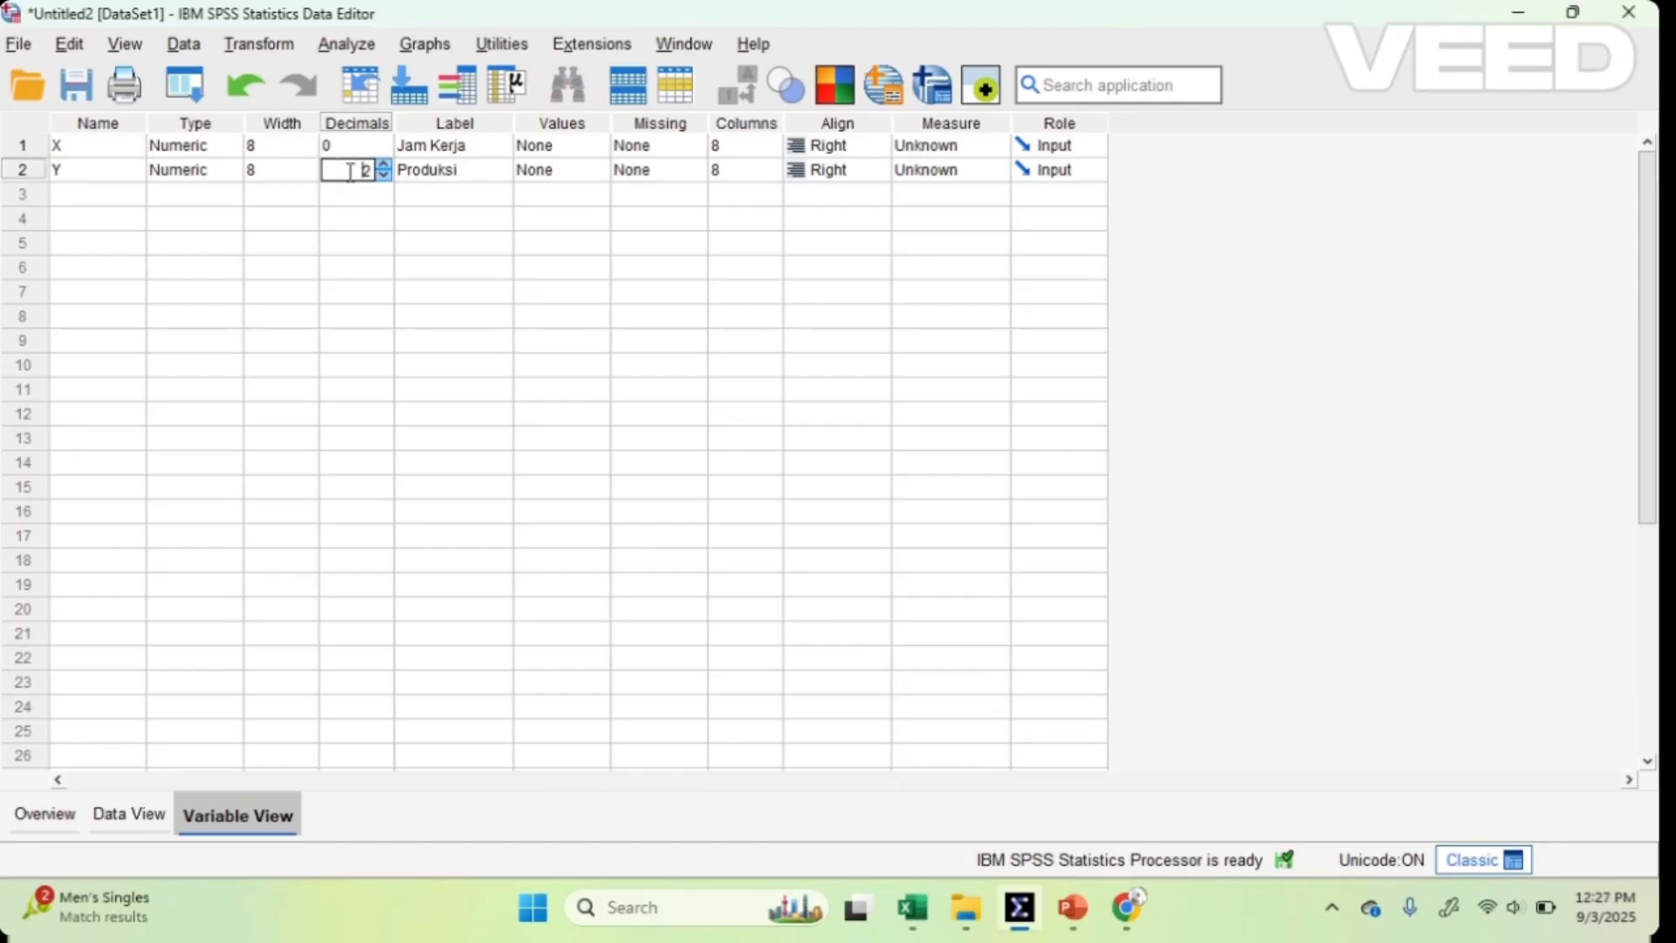
key("Delete")
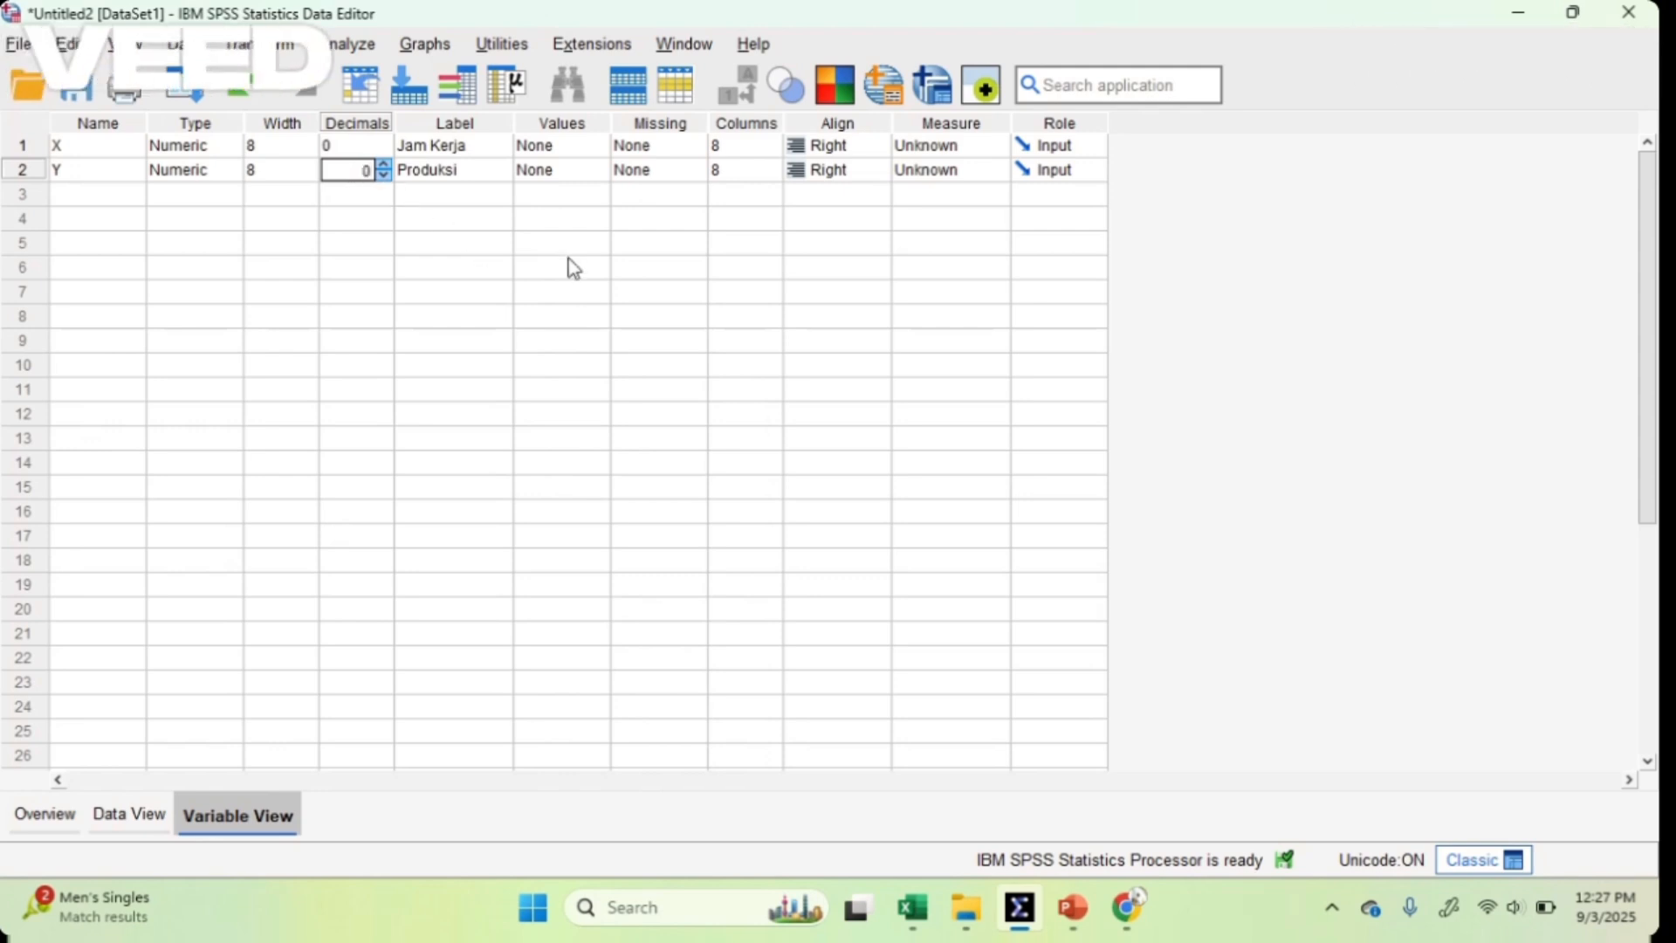
left_click(822, 186)
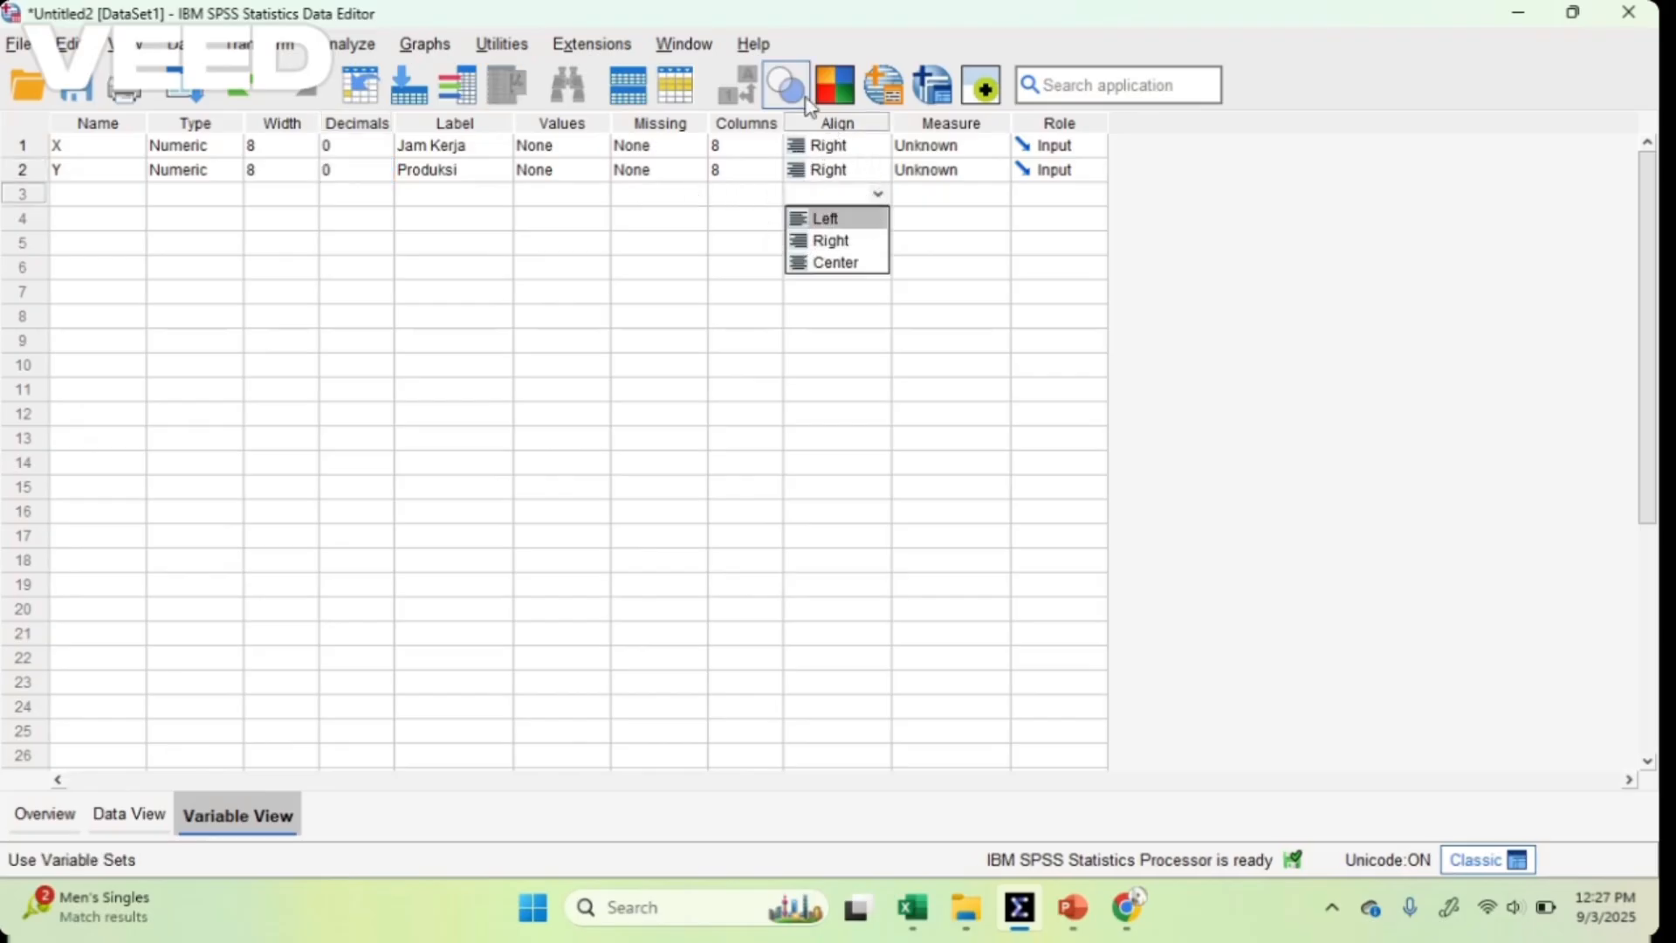
left_click(704, 248)
left_click(145, 812)
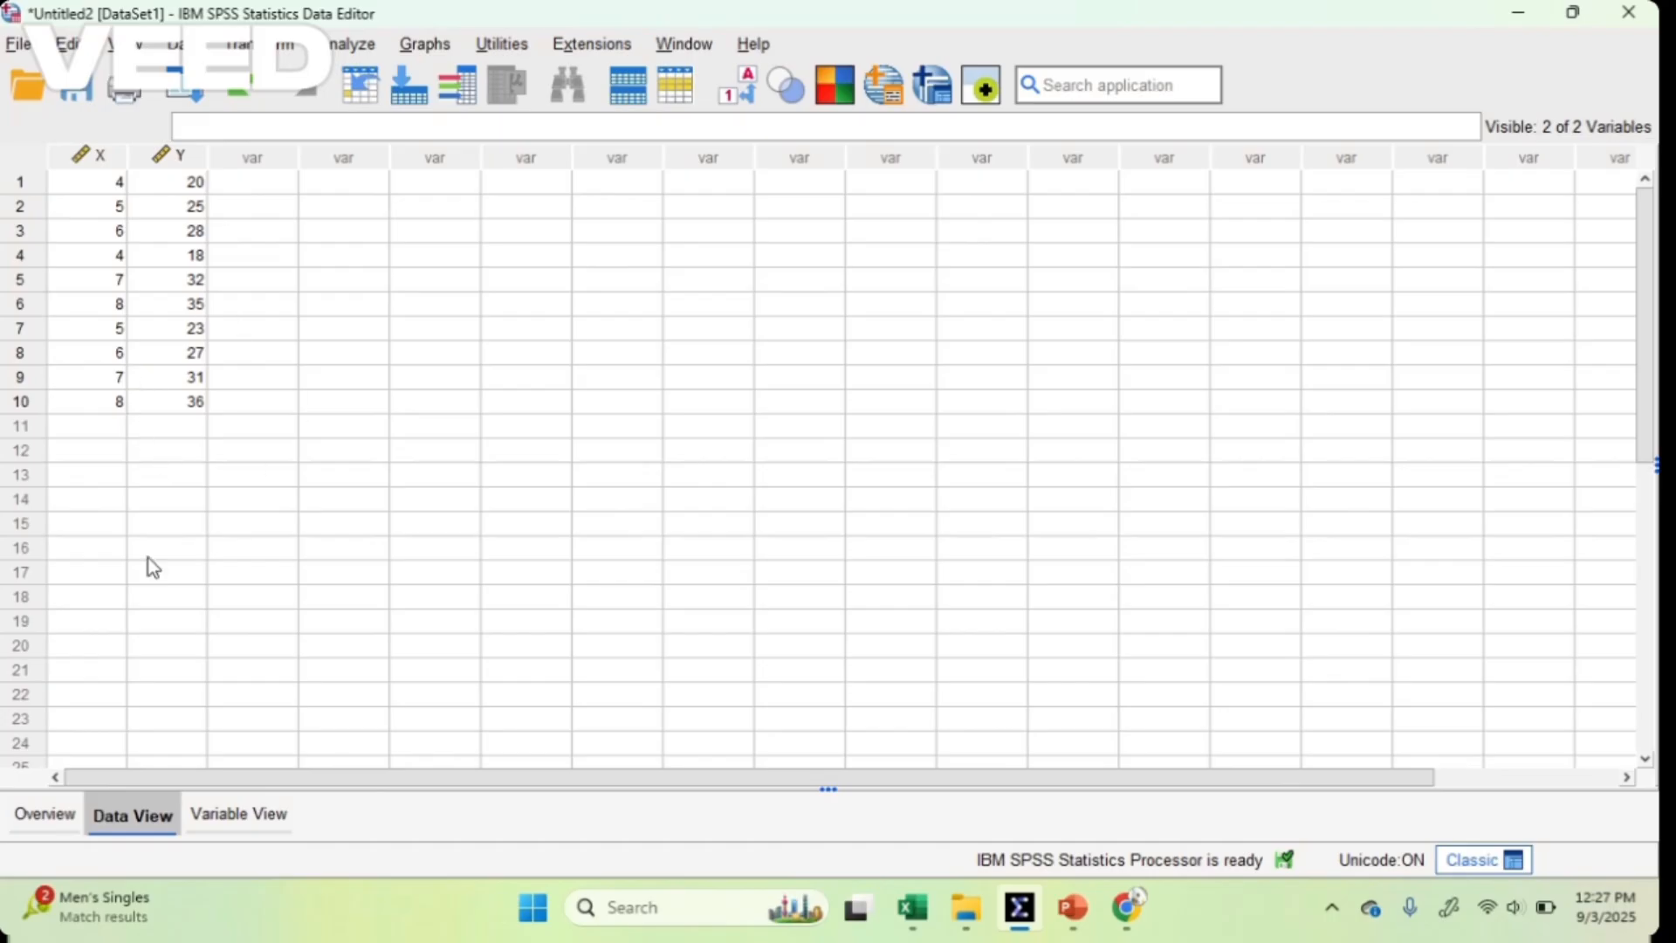
Step: Set the alignment of variables X and Y to Center
left_click(288, 814)
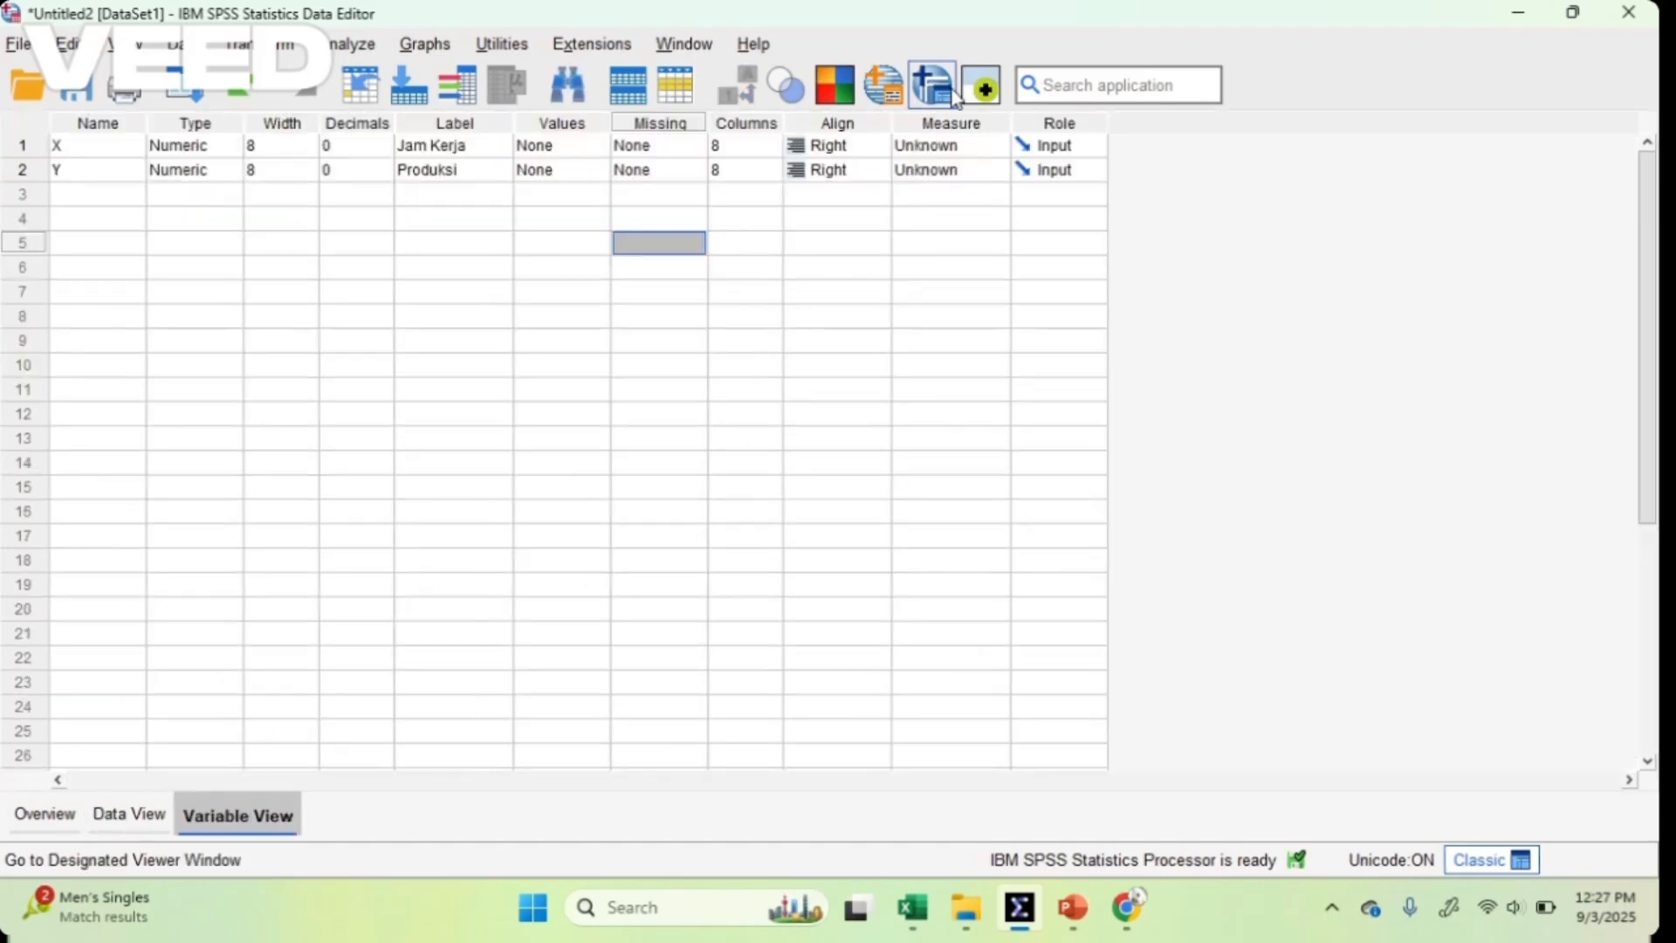
left_click(840, 154)
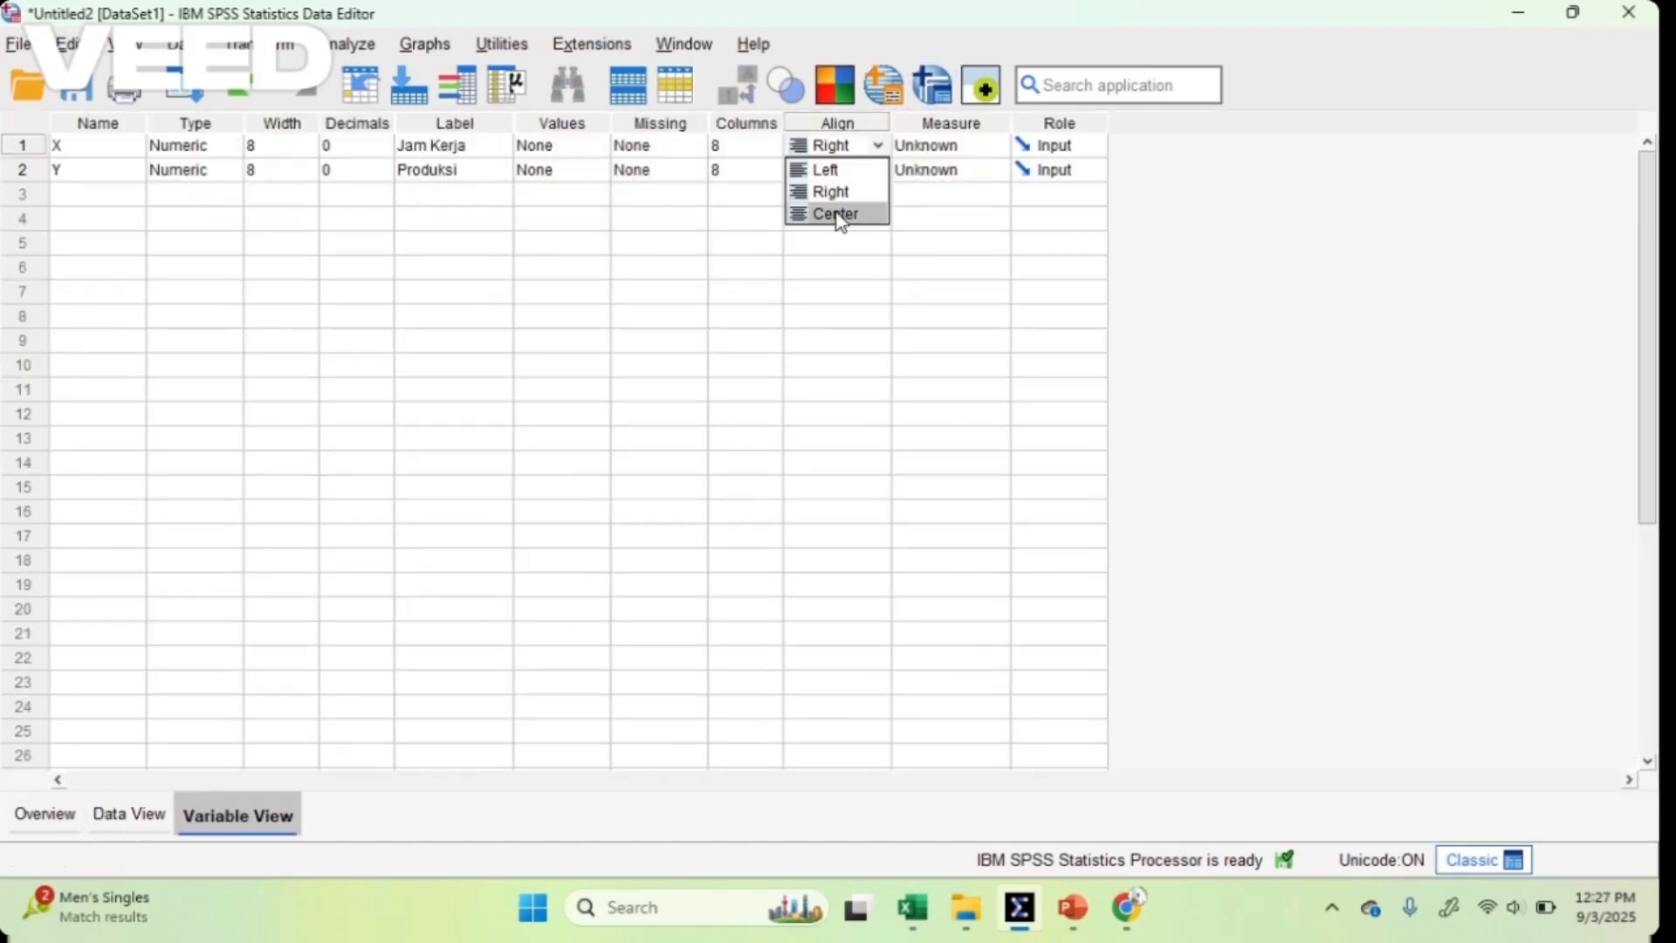
left_click(836, 214)
left_click(825, 171)
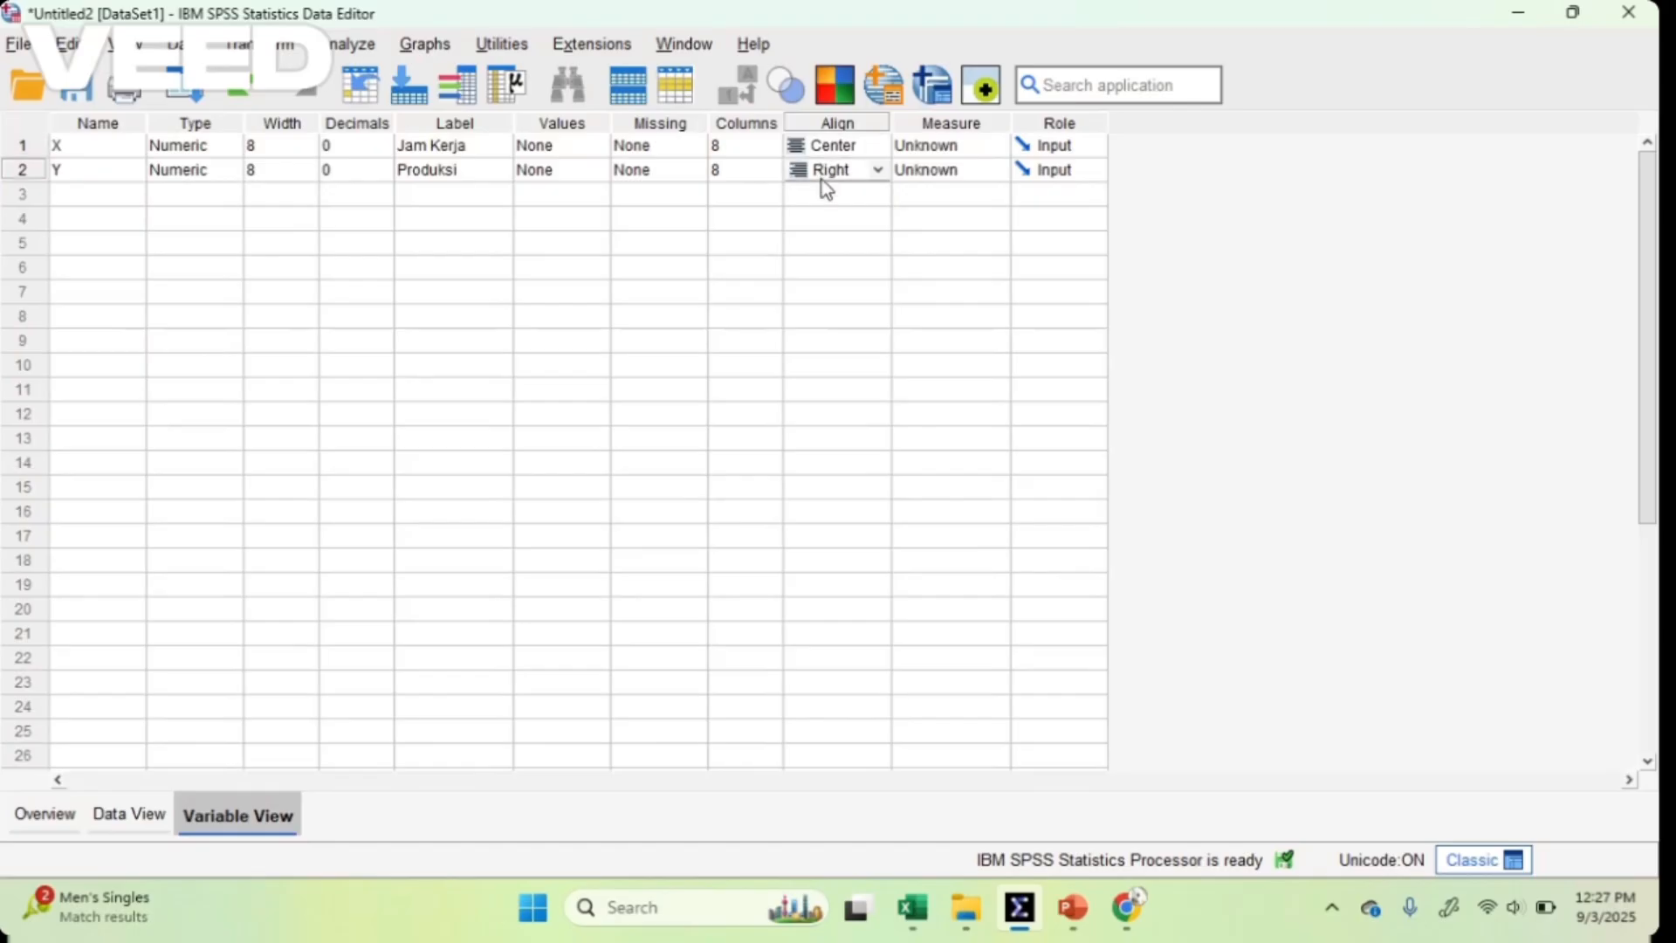
left_click(828, 173)
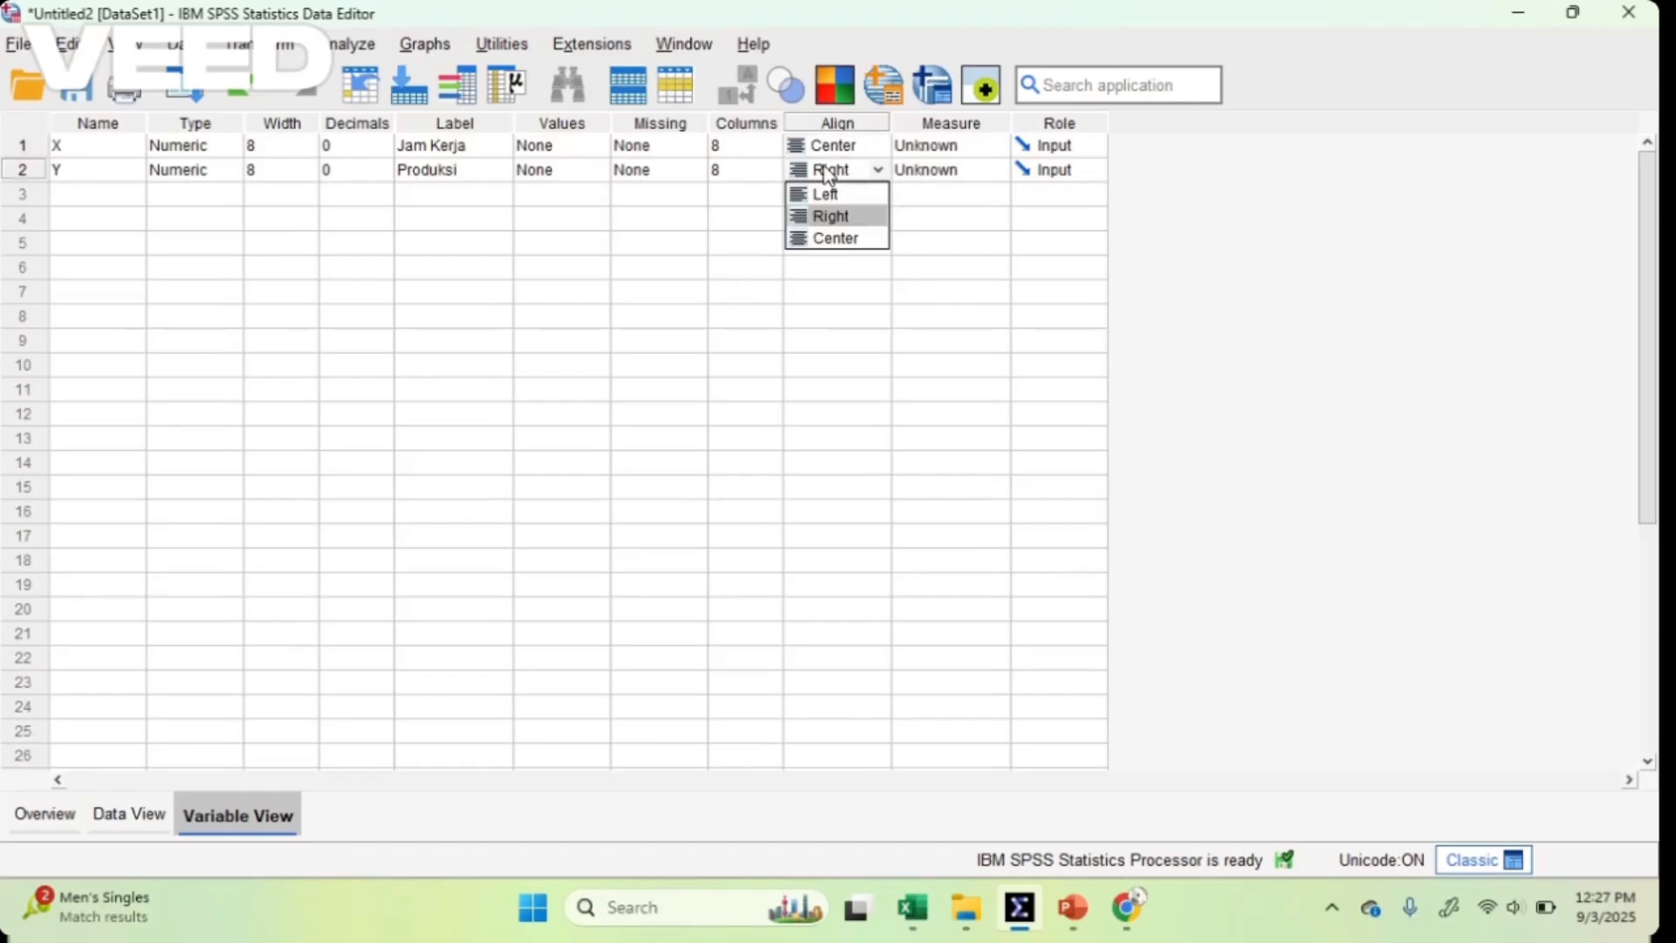
left_click(837, 239)
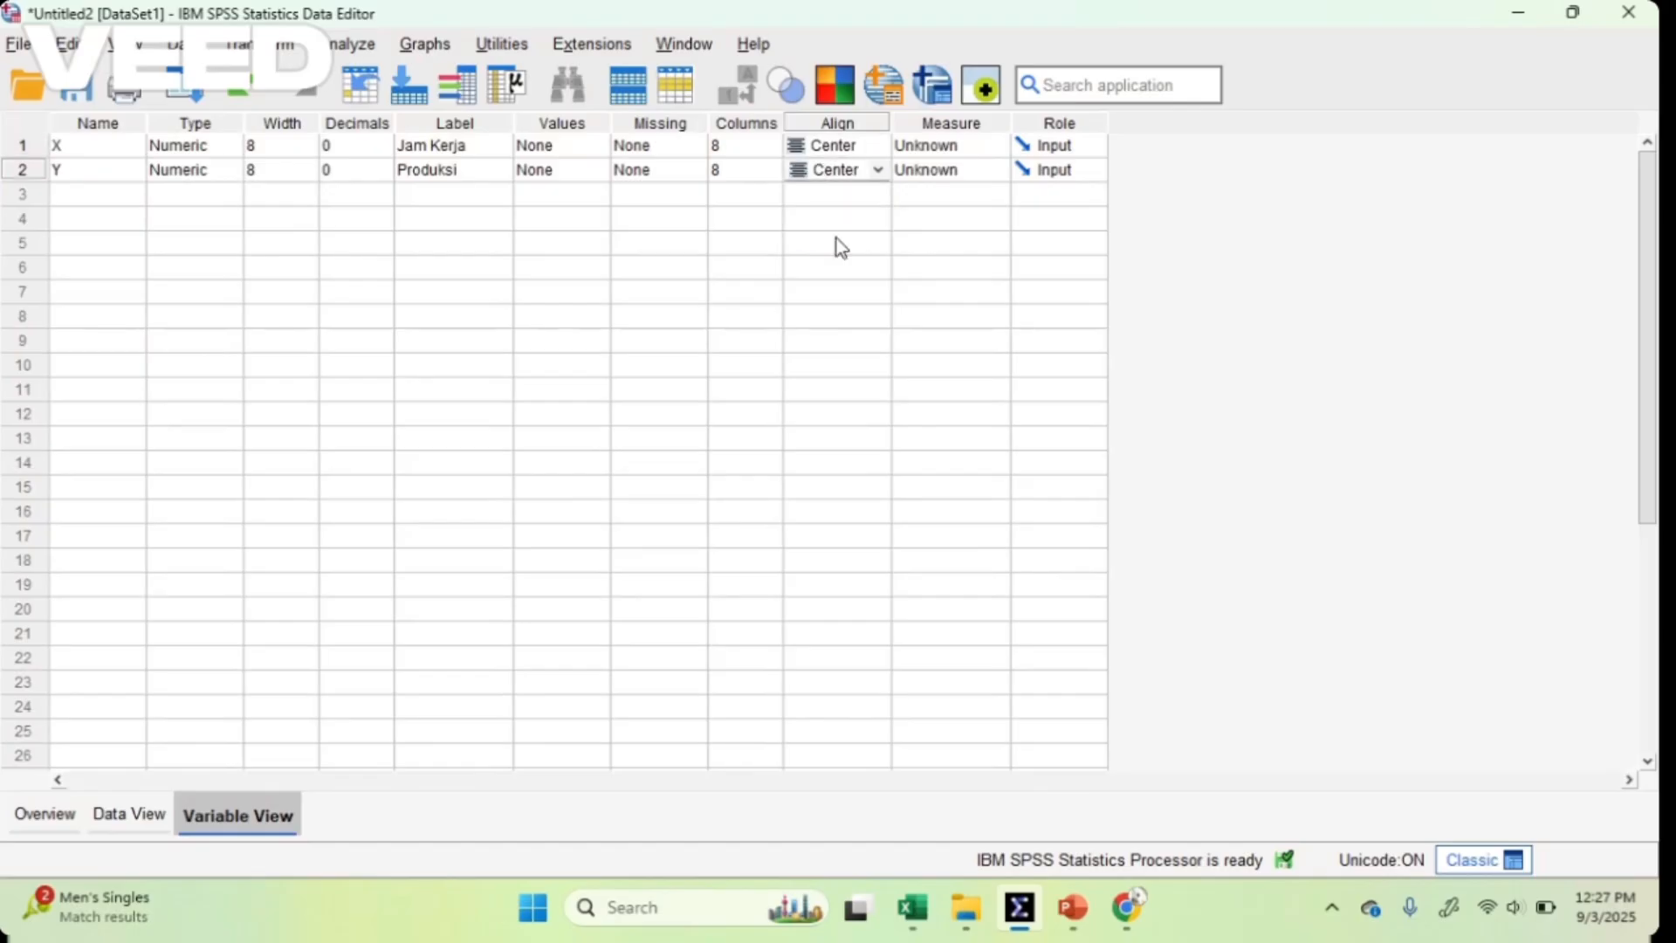
Step: Set the measurement level of X and Y to Scale and return to the data sheet
left_click(949, 148)
left_click(950, 148)
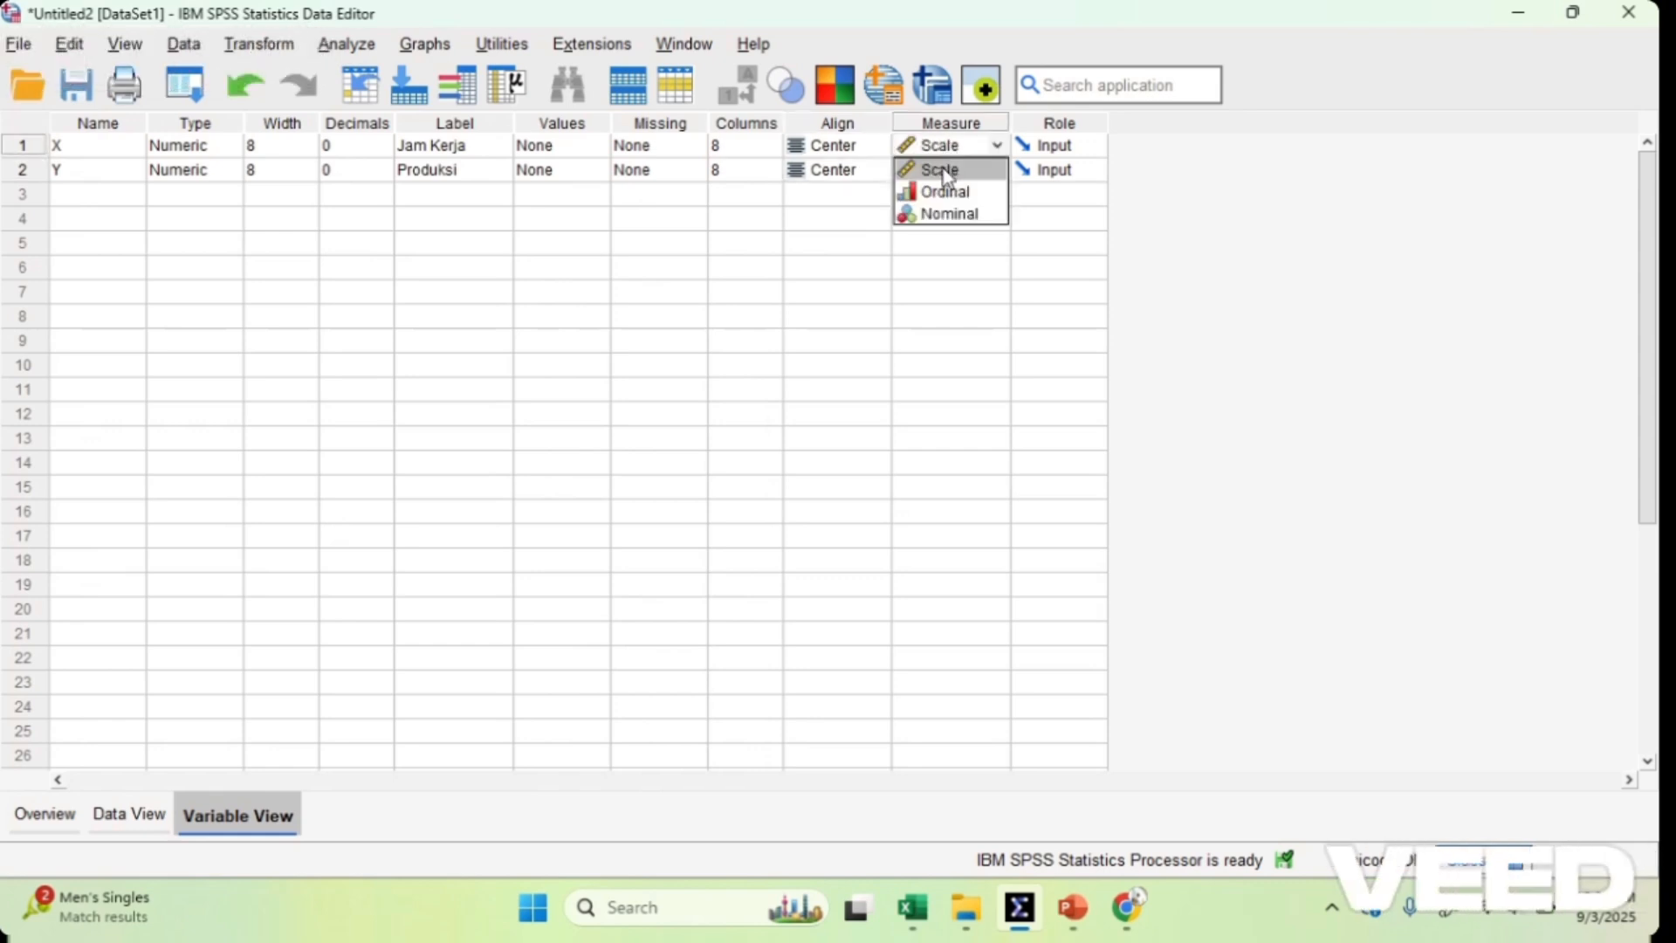
left_click(948, 170)
left_click(948, 172)
left_click(949, 186)
left_click(946, 179)
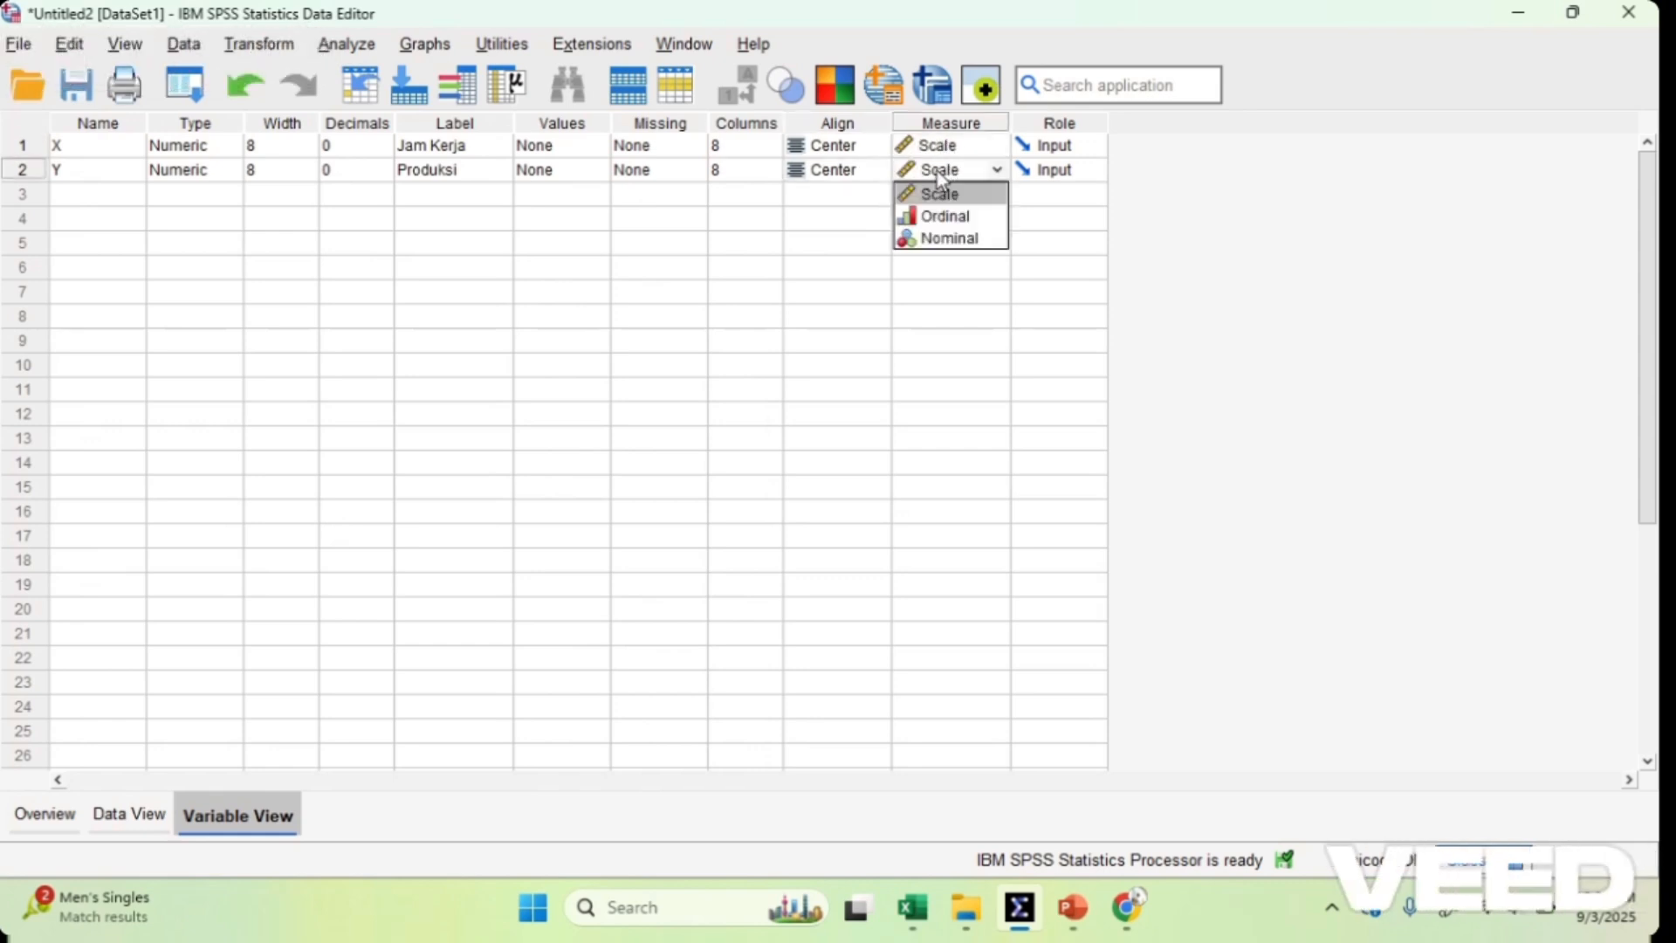
left_click(798, 269)
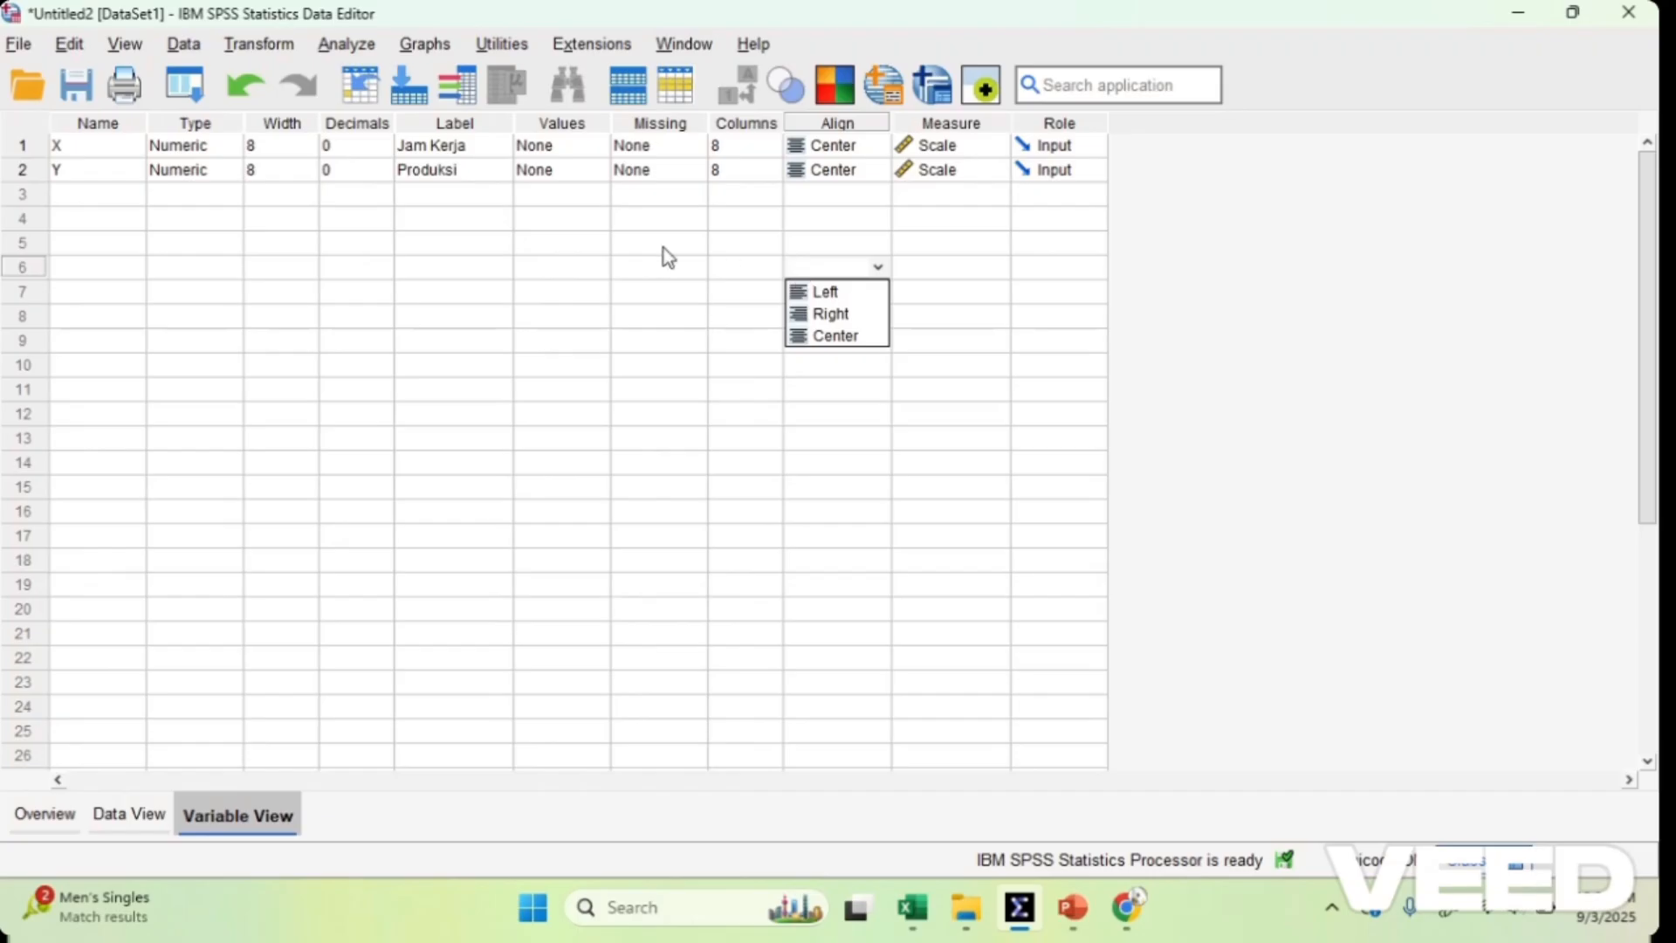
left_click(941, 204)
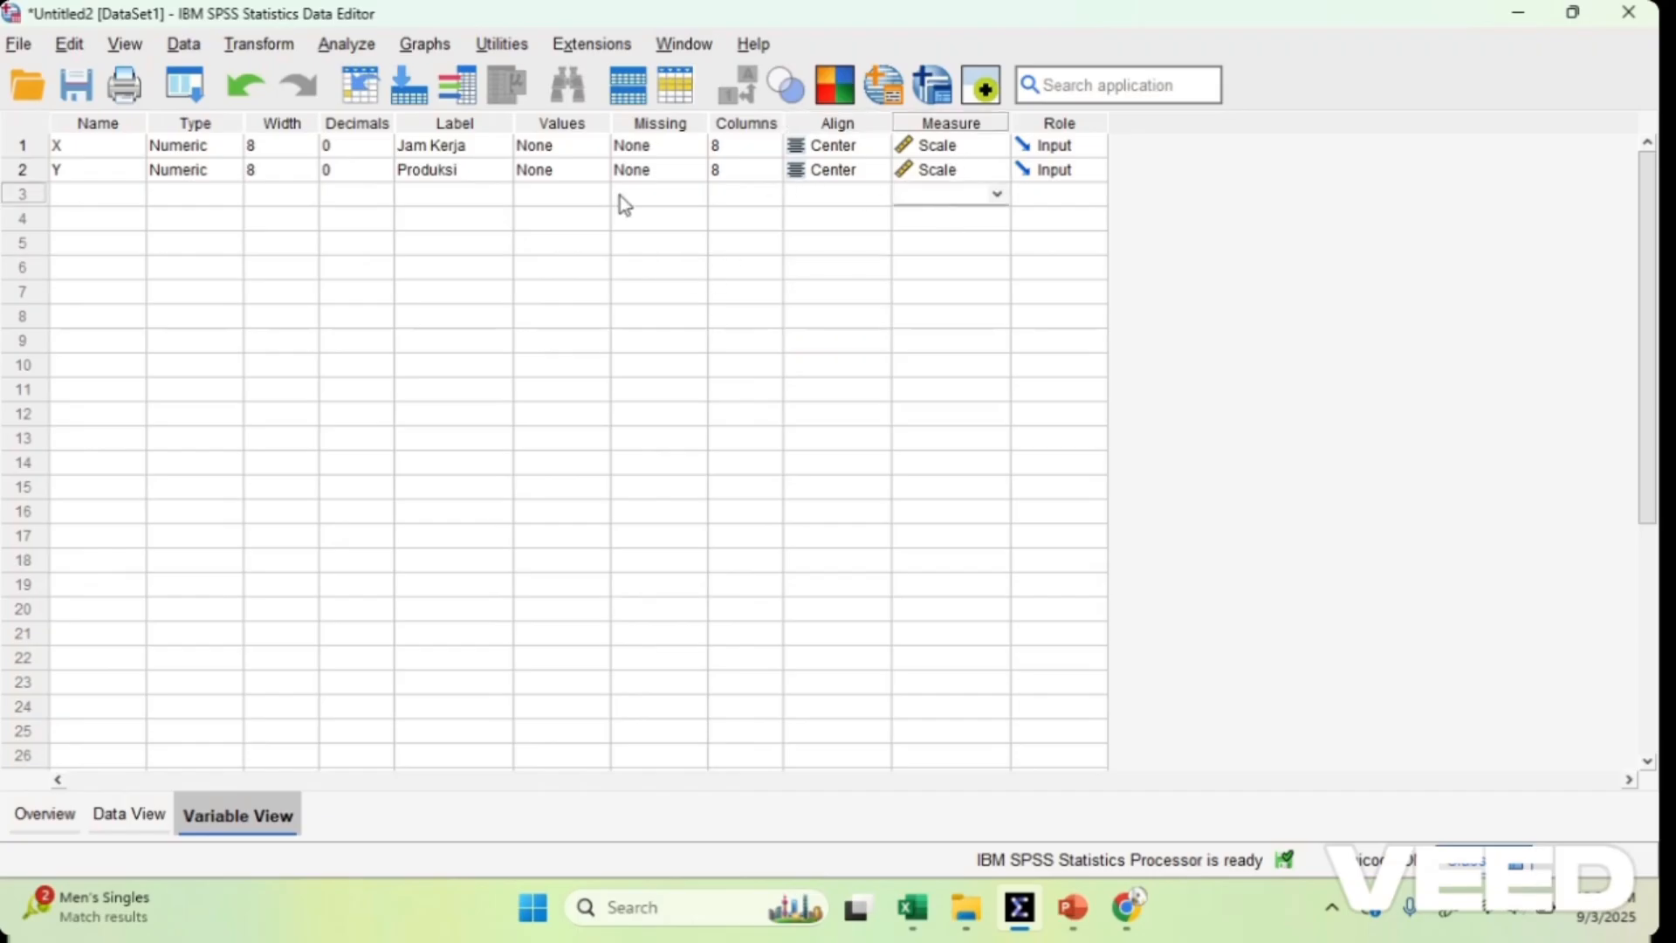
left_click(121, 815)
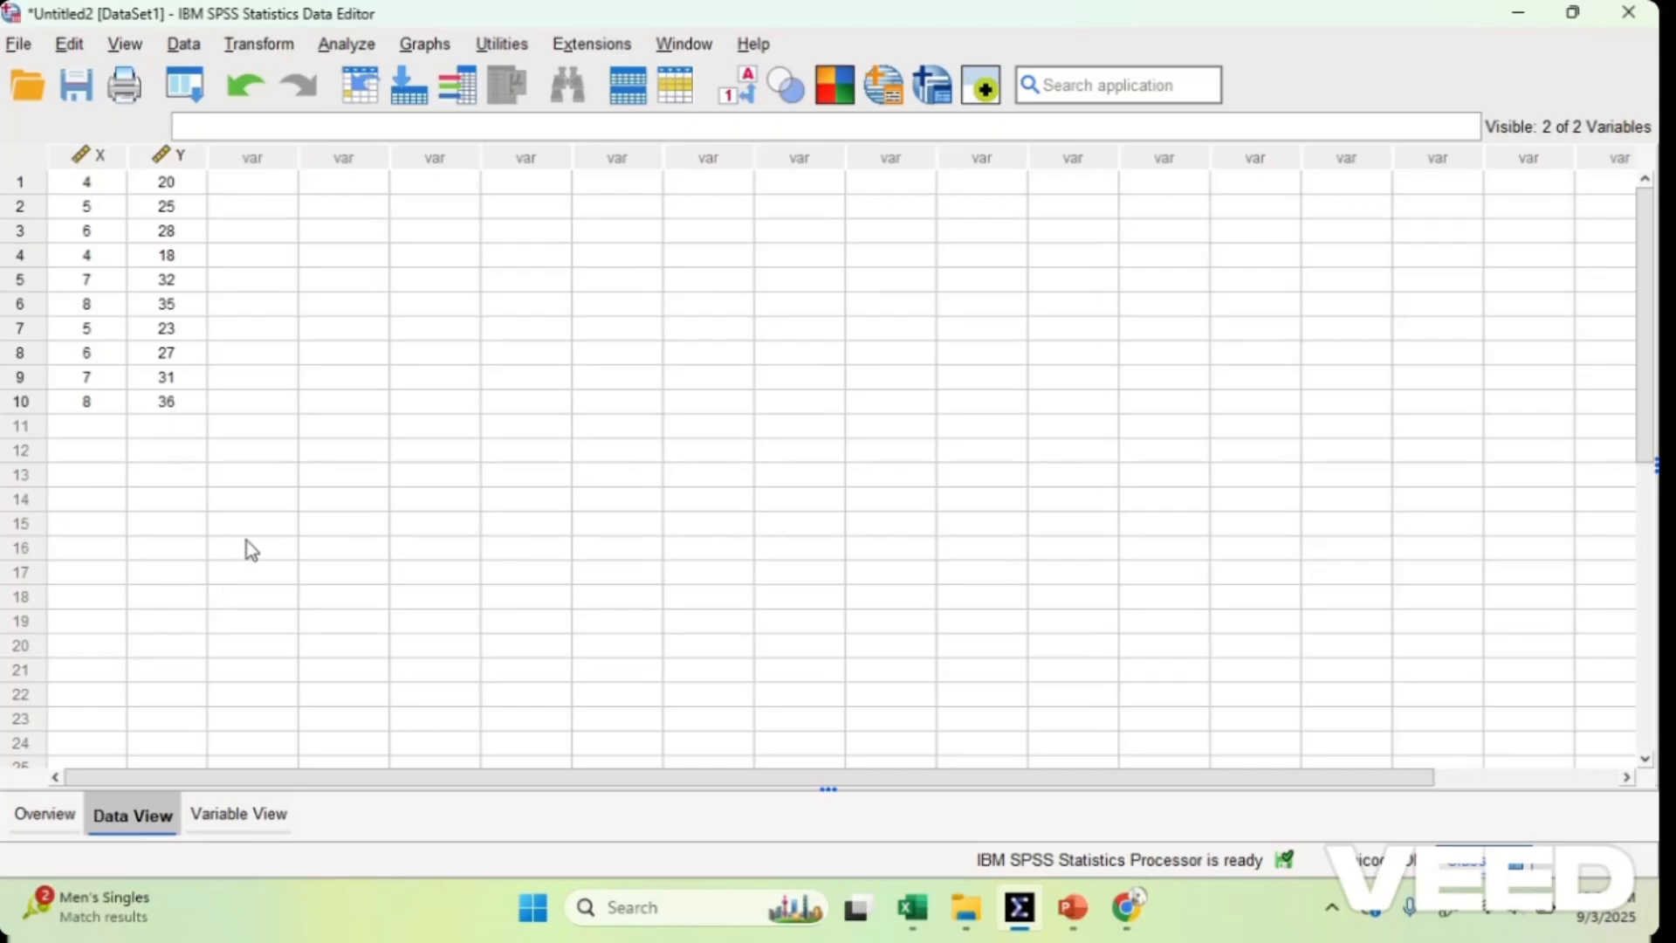
left_click(90, 159)
left_click(213, 214)
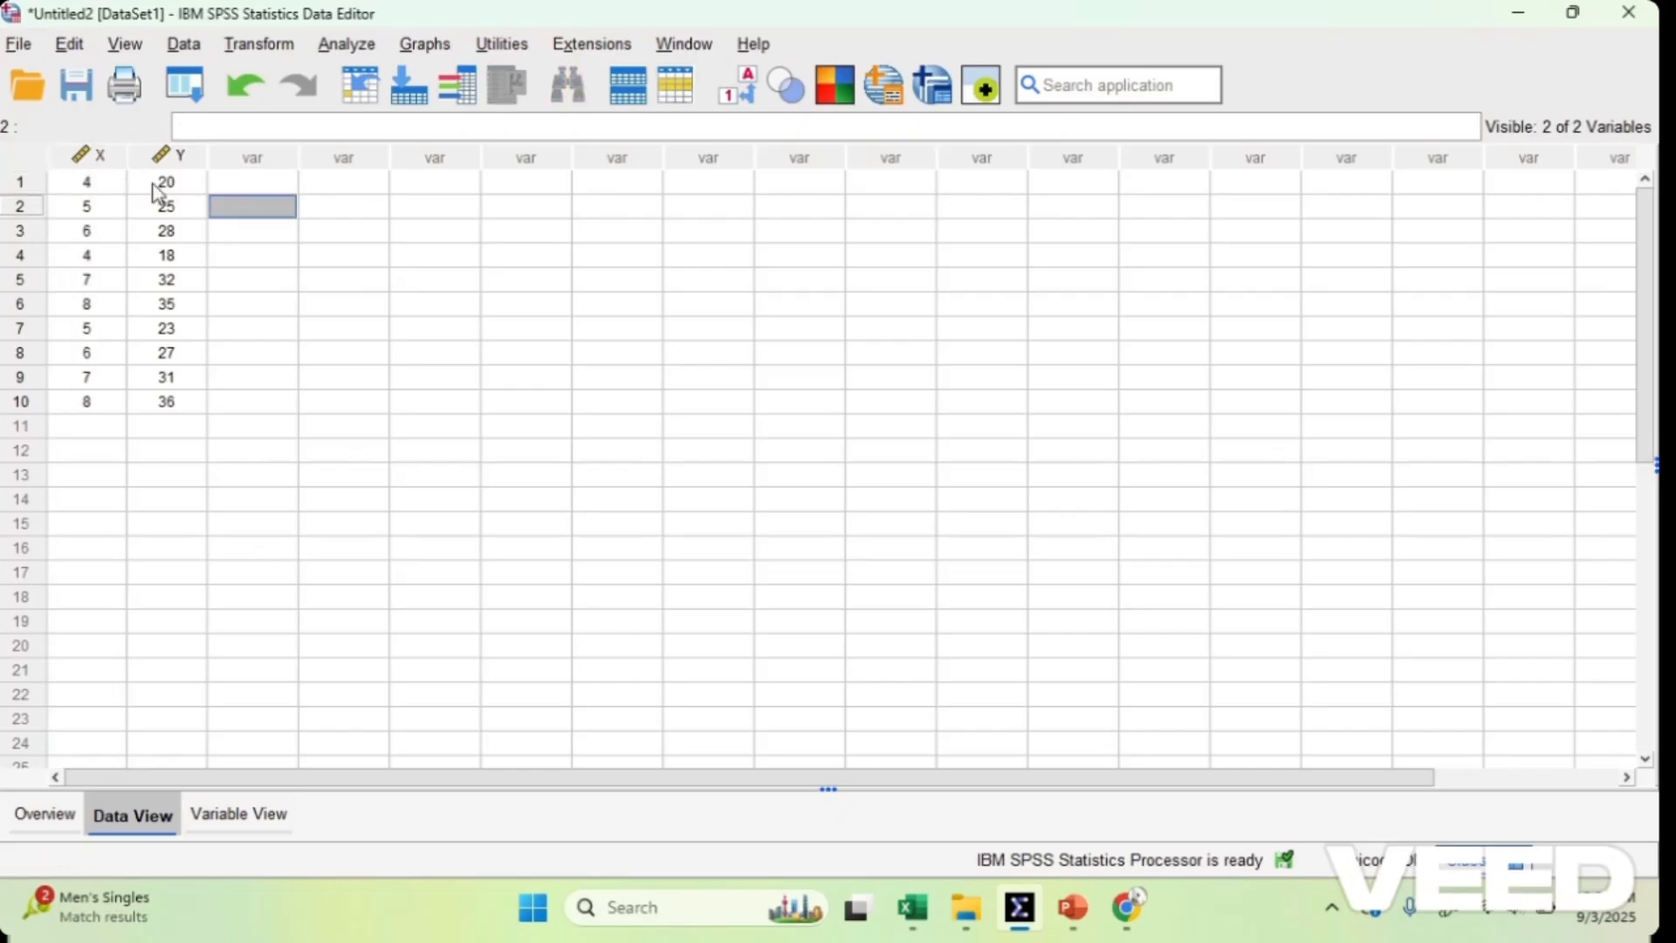
left_click(85, 159)
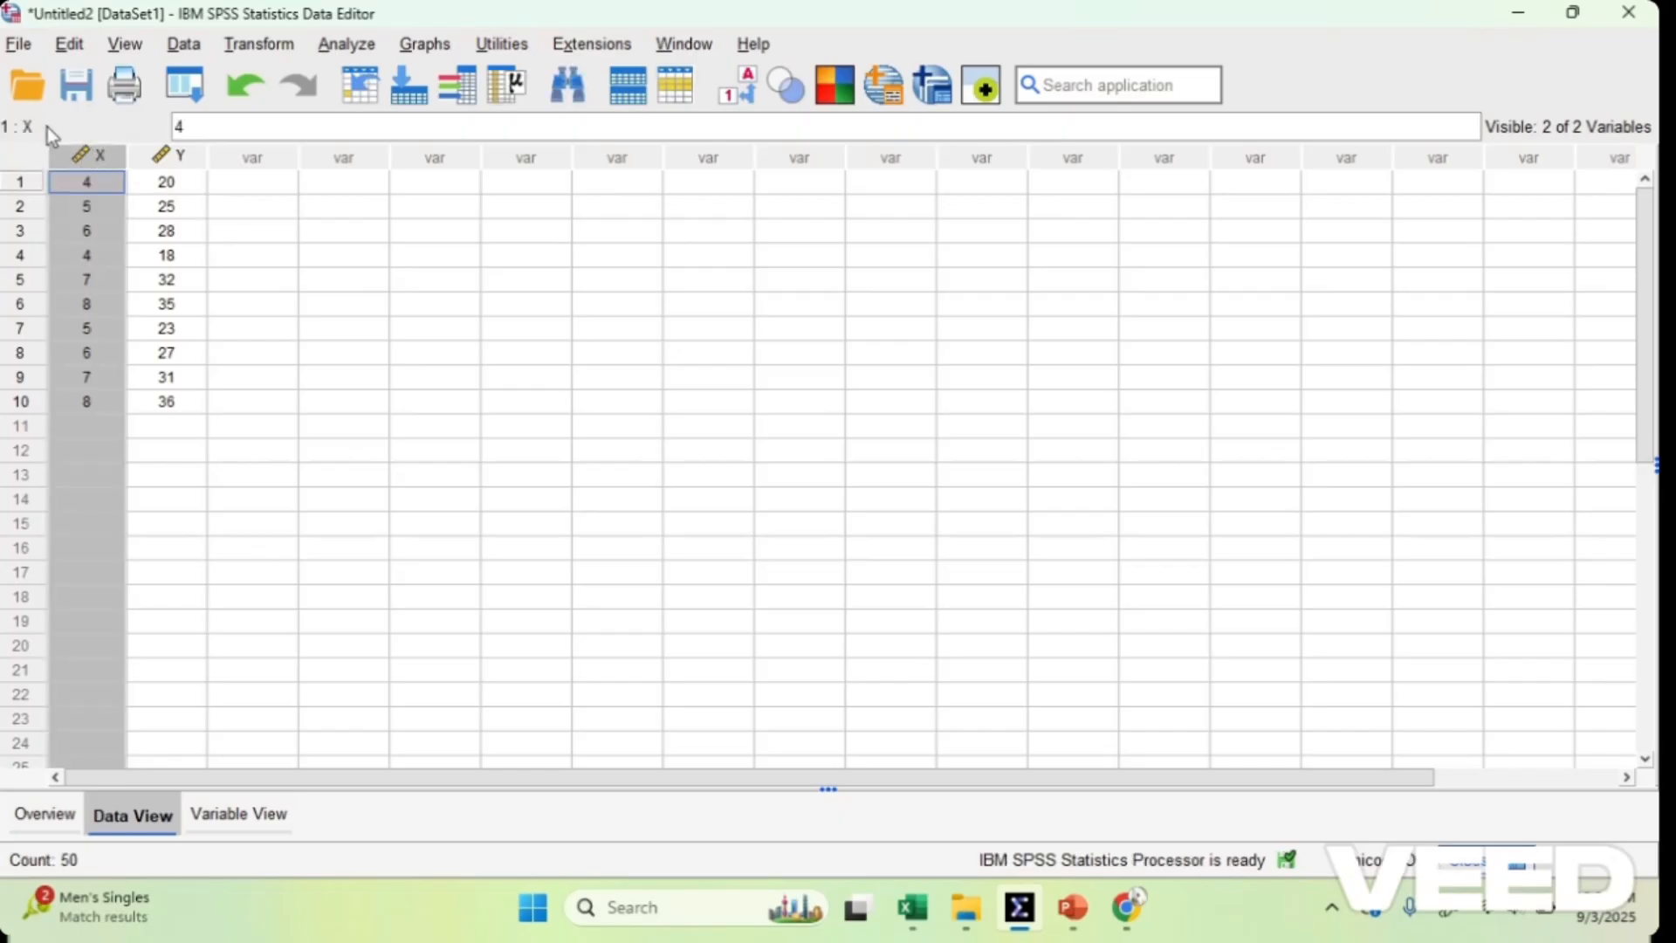
left_click(376, 432)
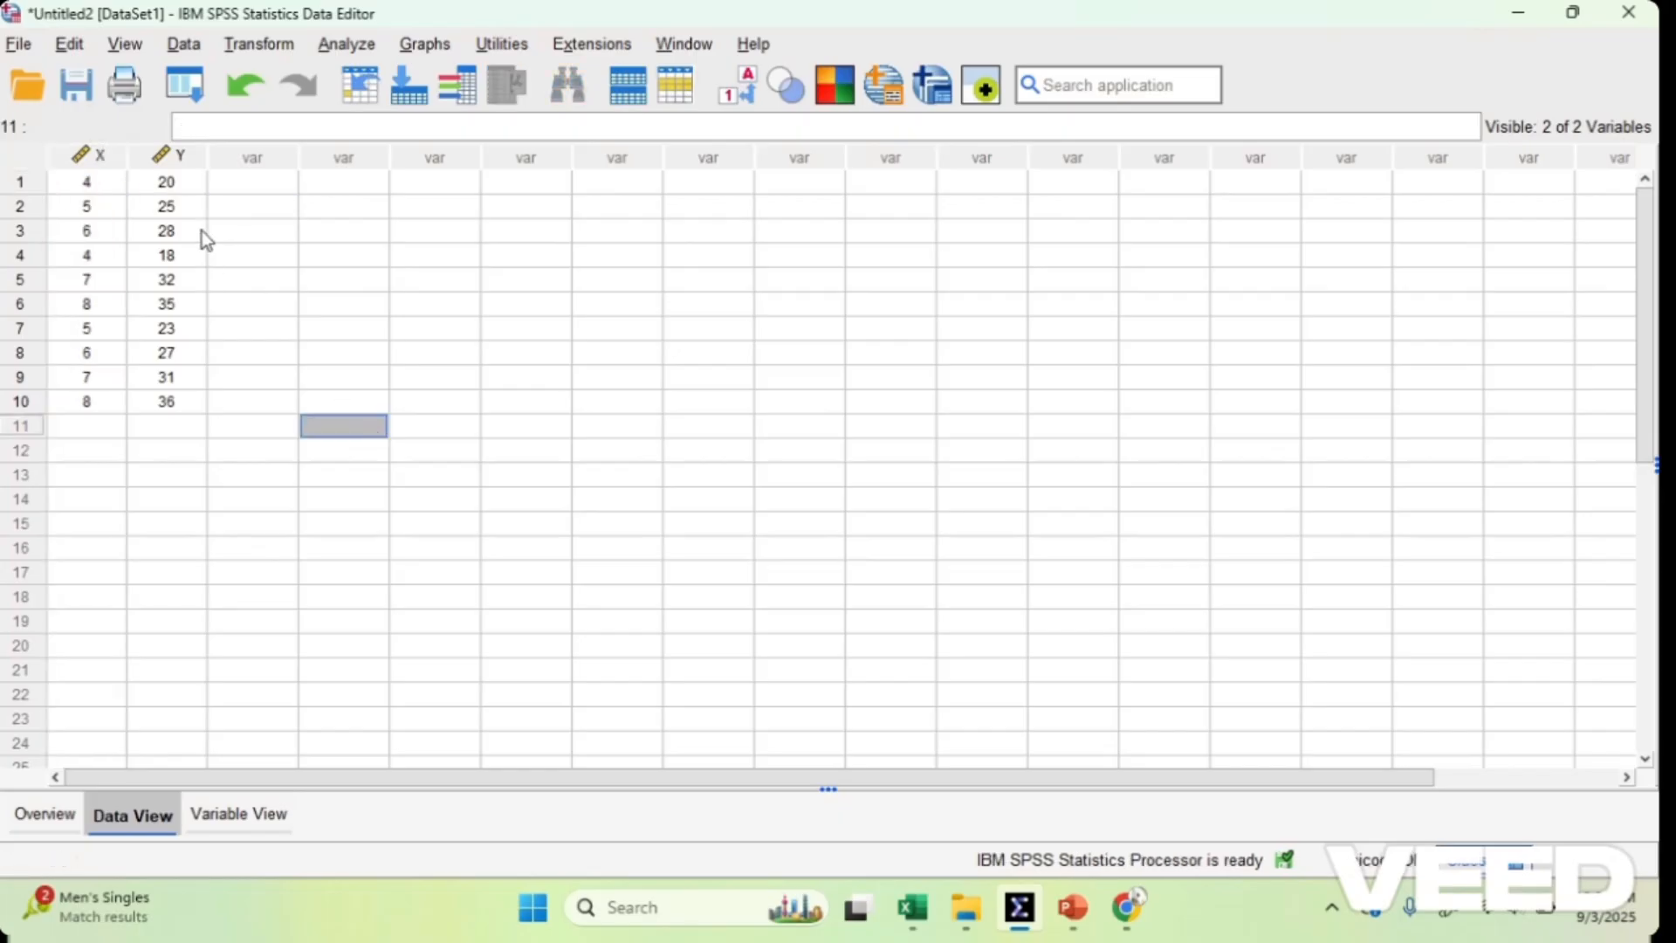
left_click(175, 159)
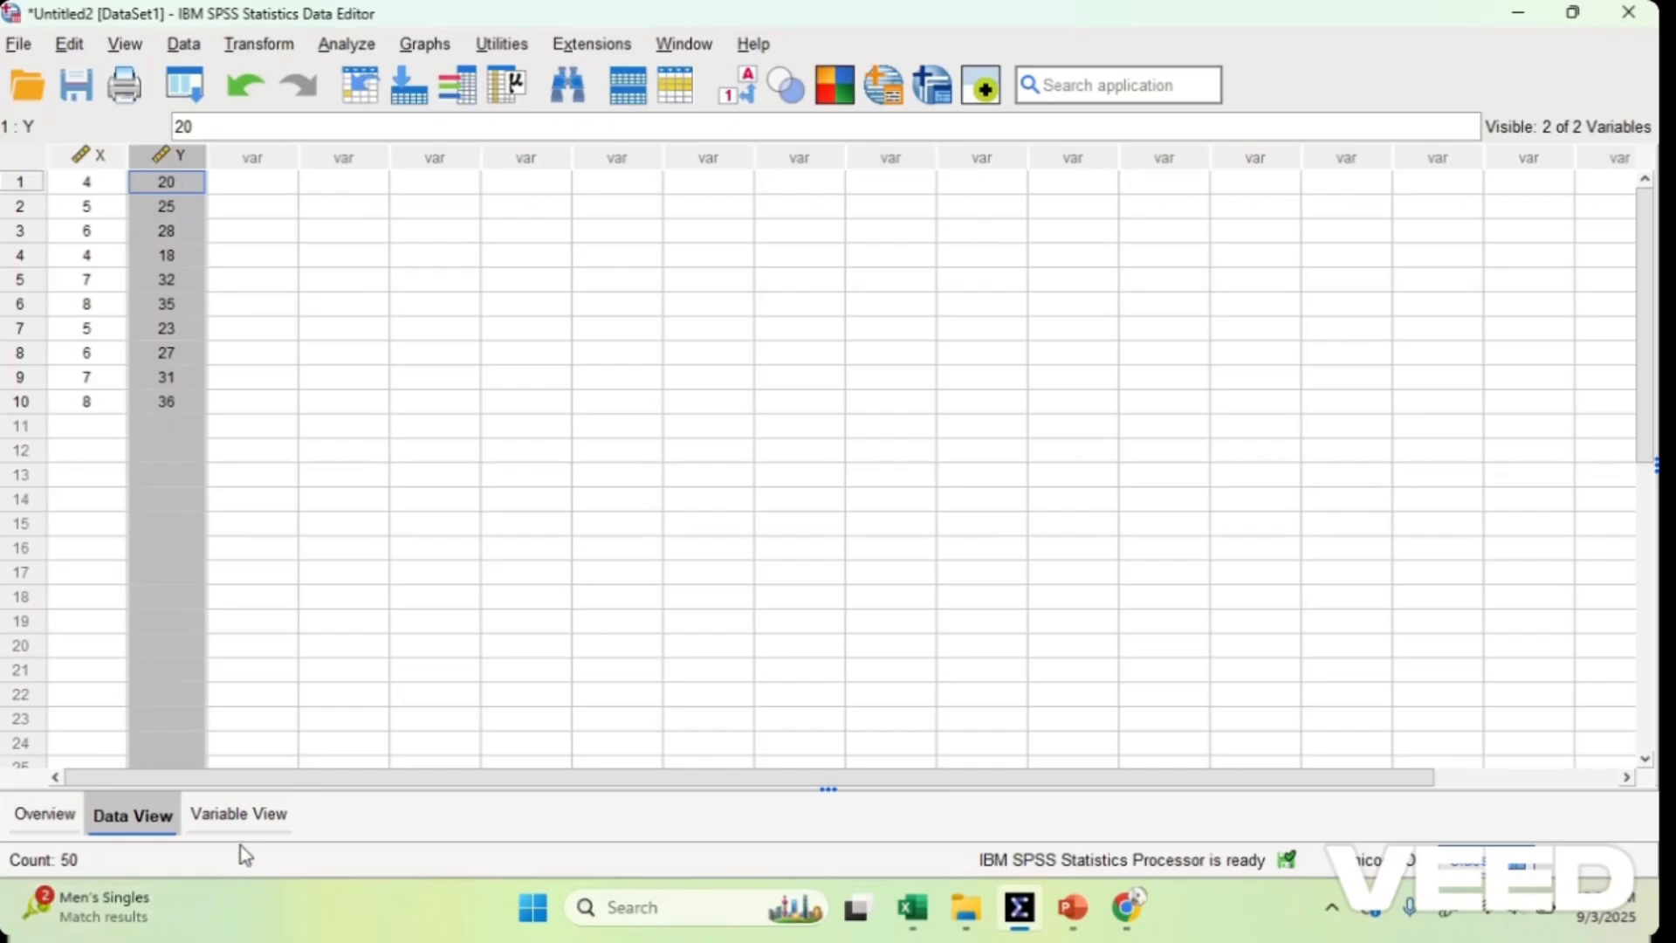
left_click(253, 279)
left_click(553, 385)
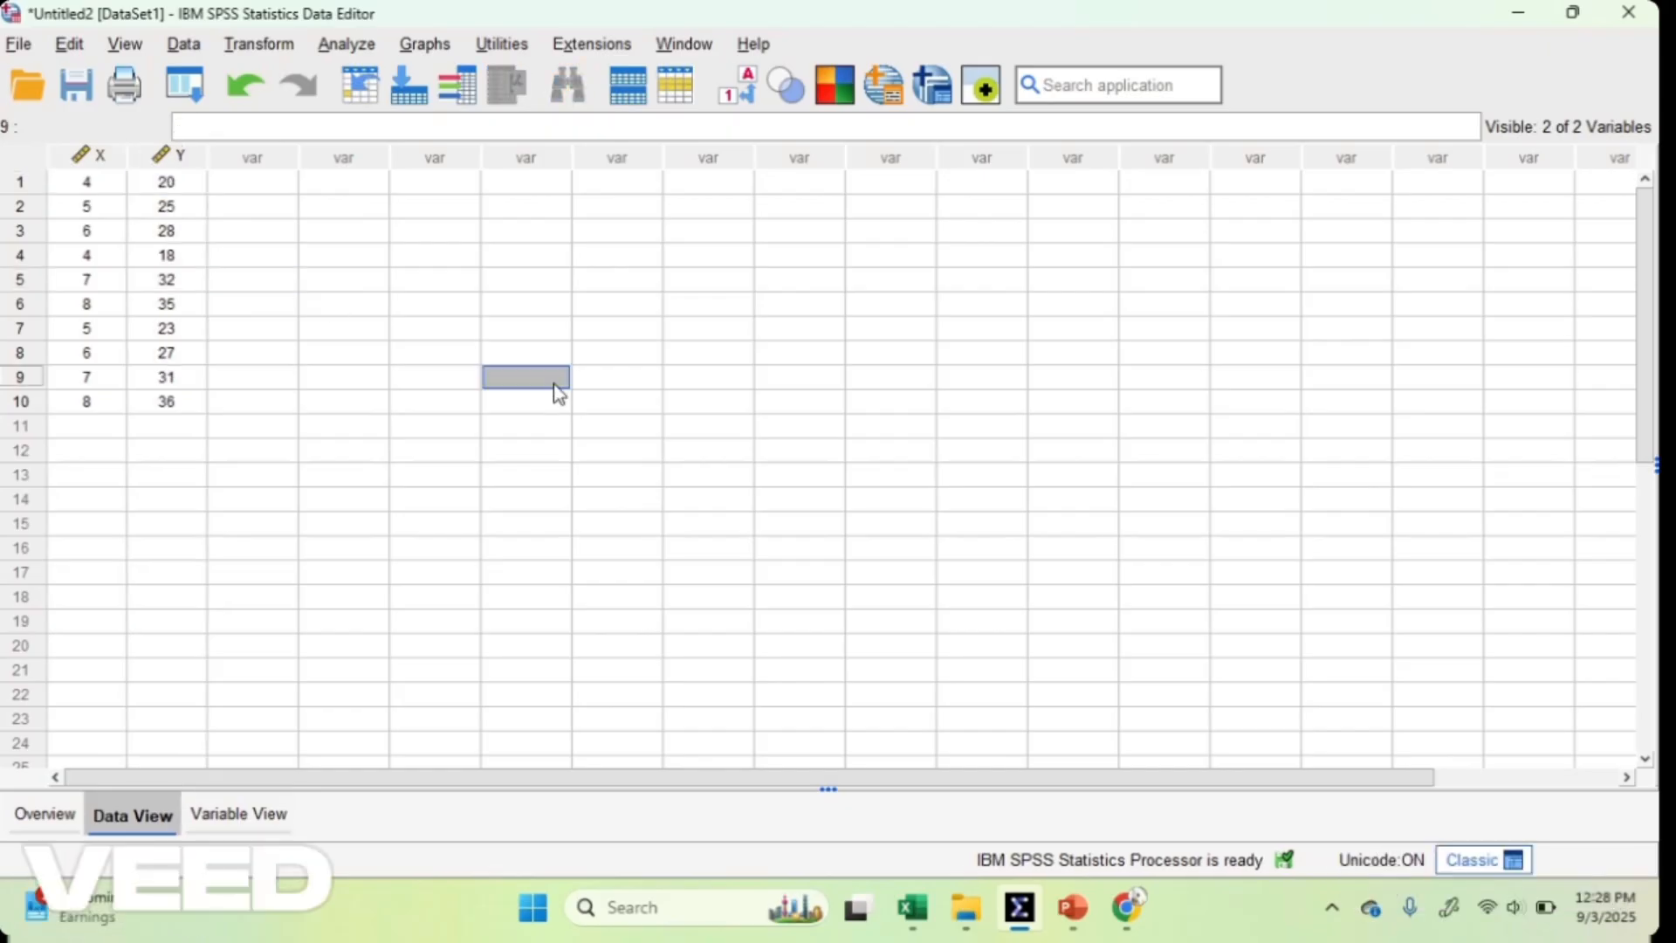
Step: Set up a linear regression with Produksi [Y] as the dependent variable and Jam Kerja [X] as the independent variable
left_click(348, 46)
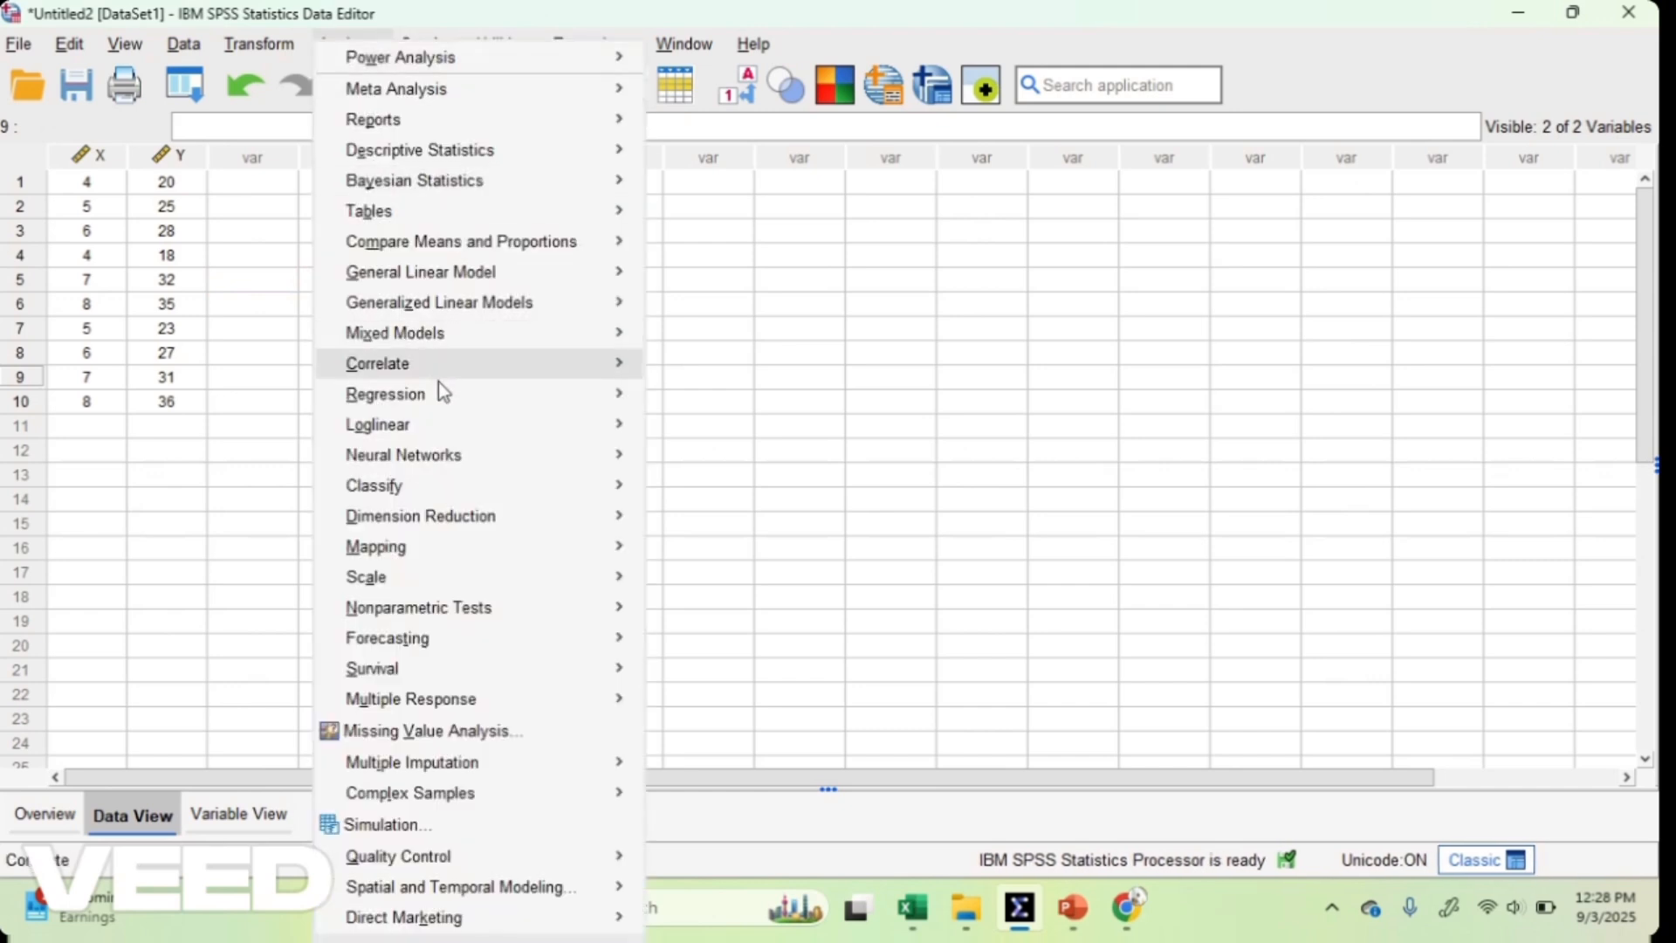
mouse_move(447, 398)
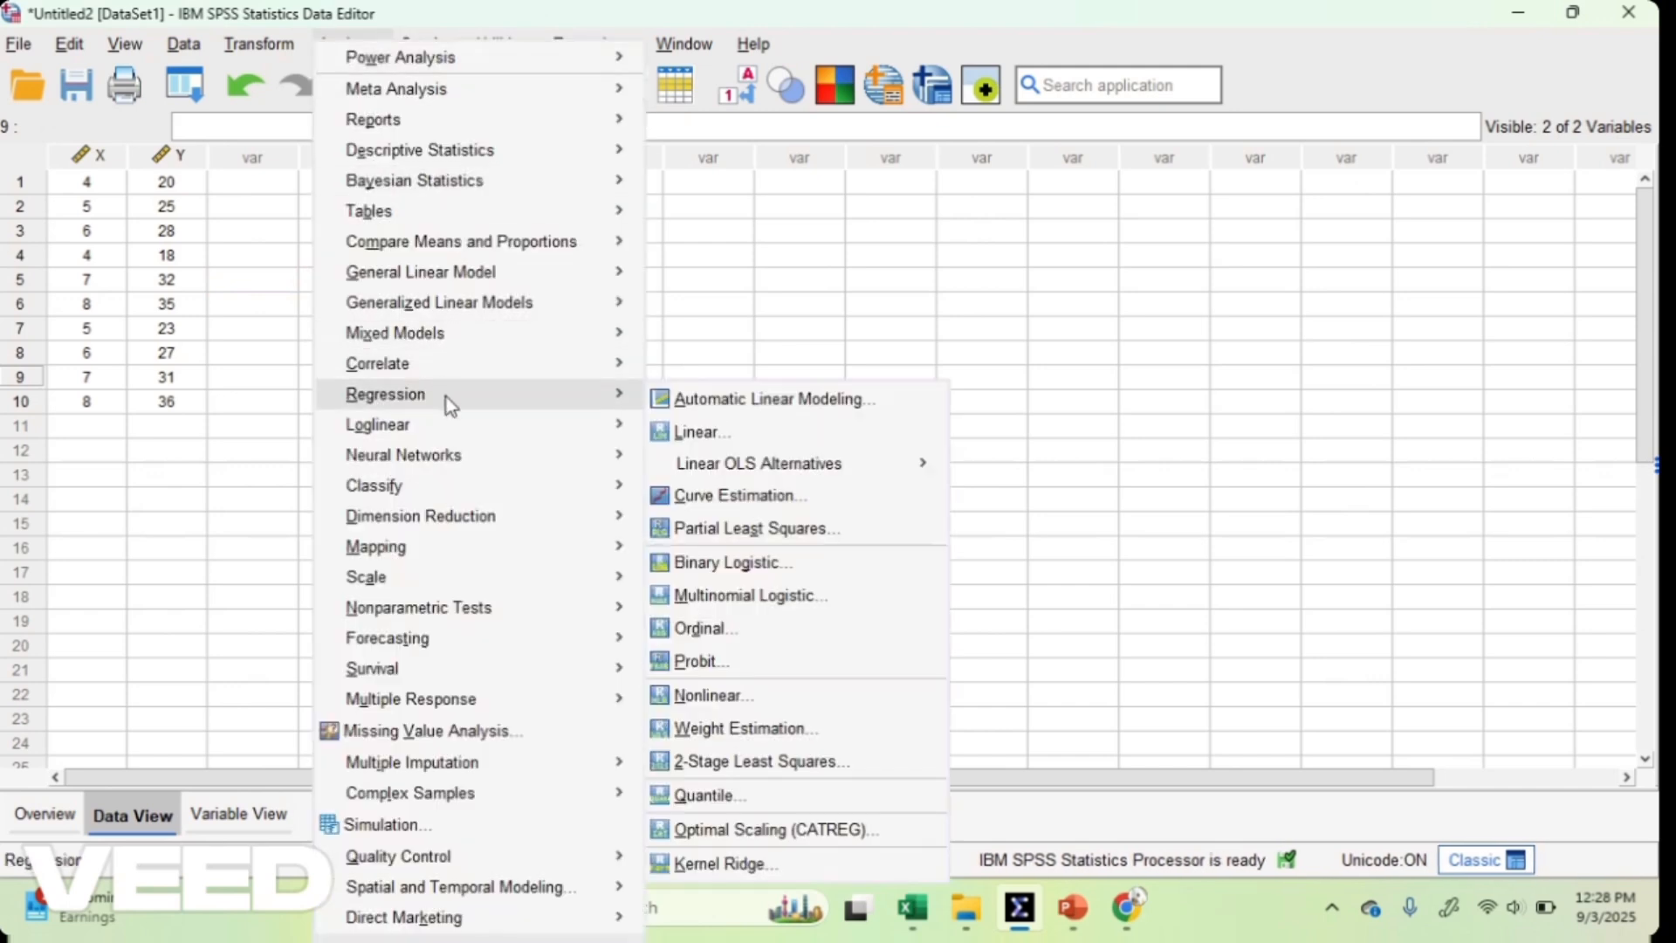
left_click(700, 433)
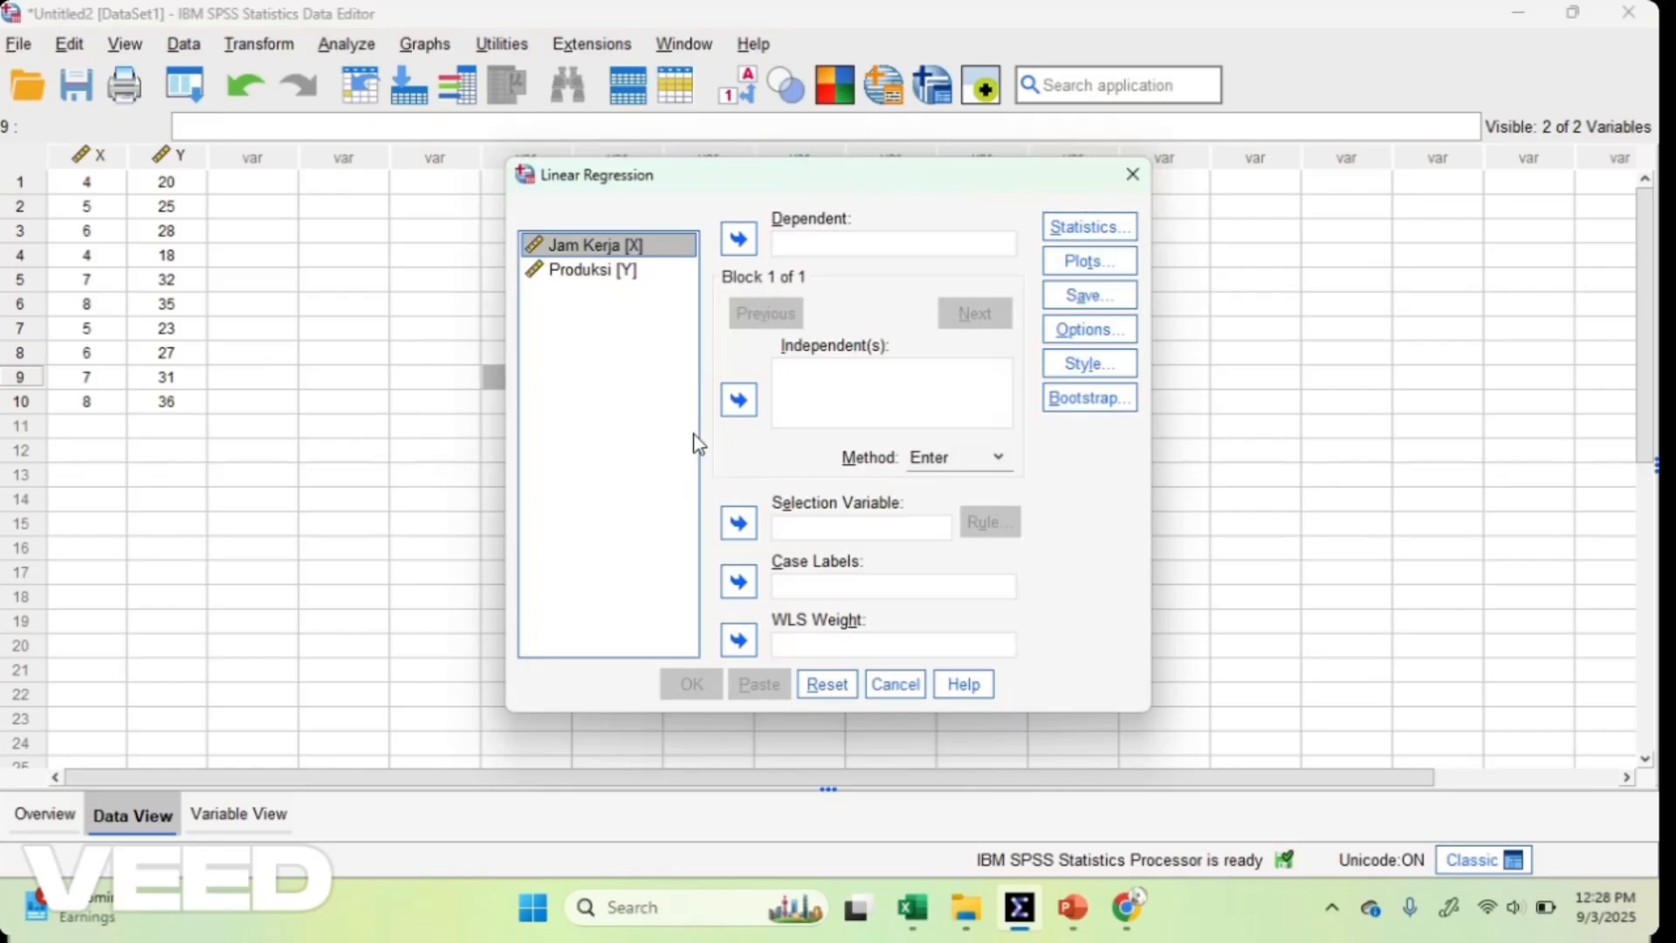
left_click(614, 270)
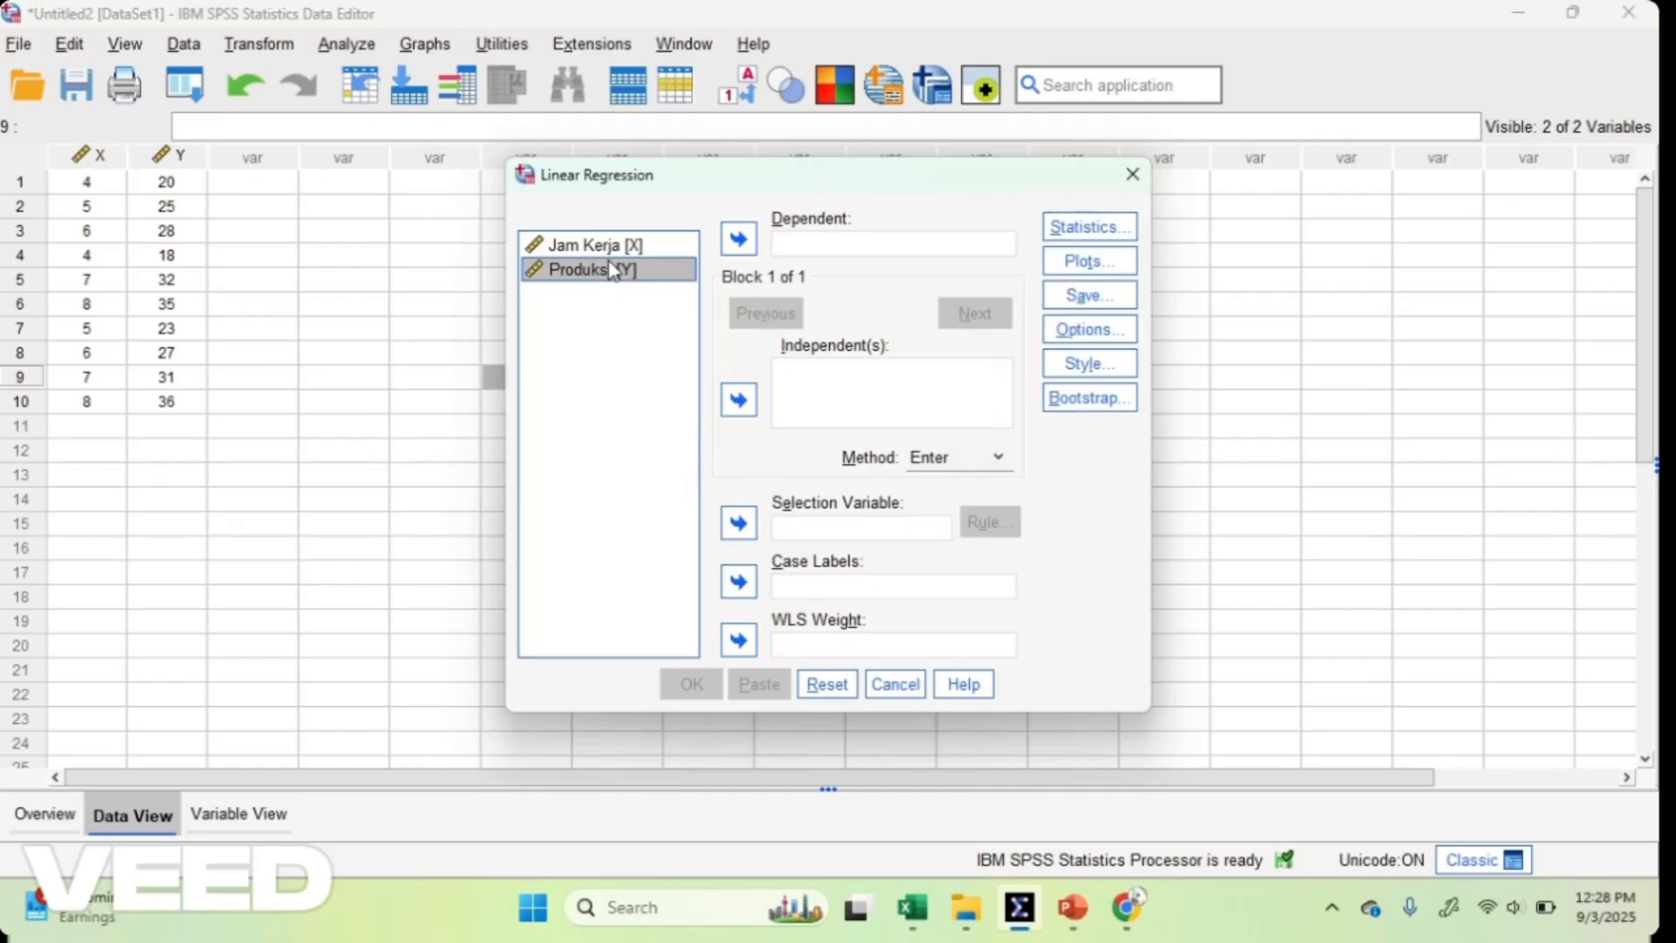
left_click(739, 238)
left_click(588, 252)
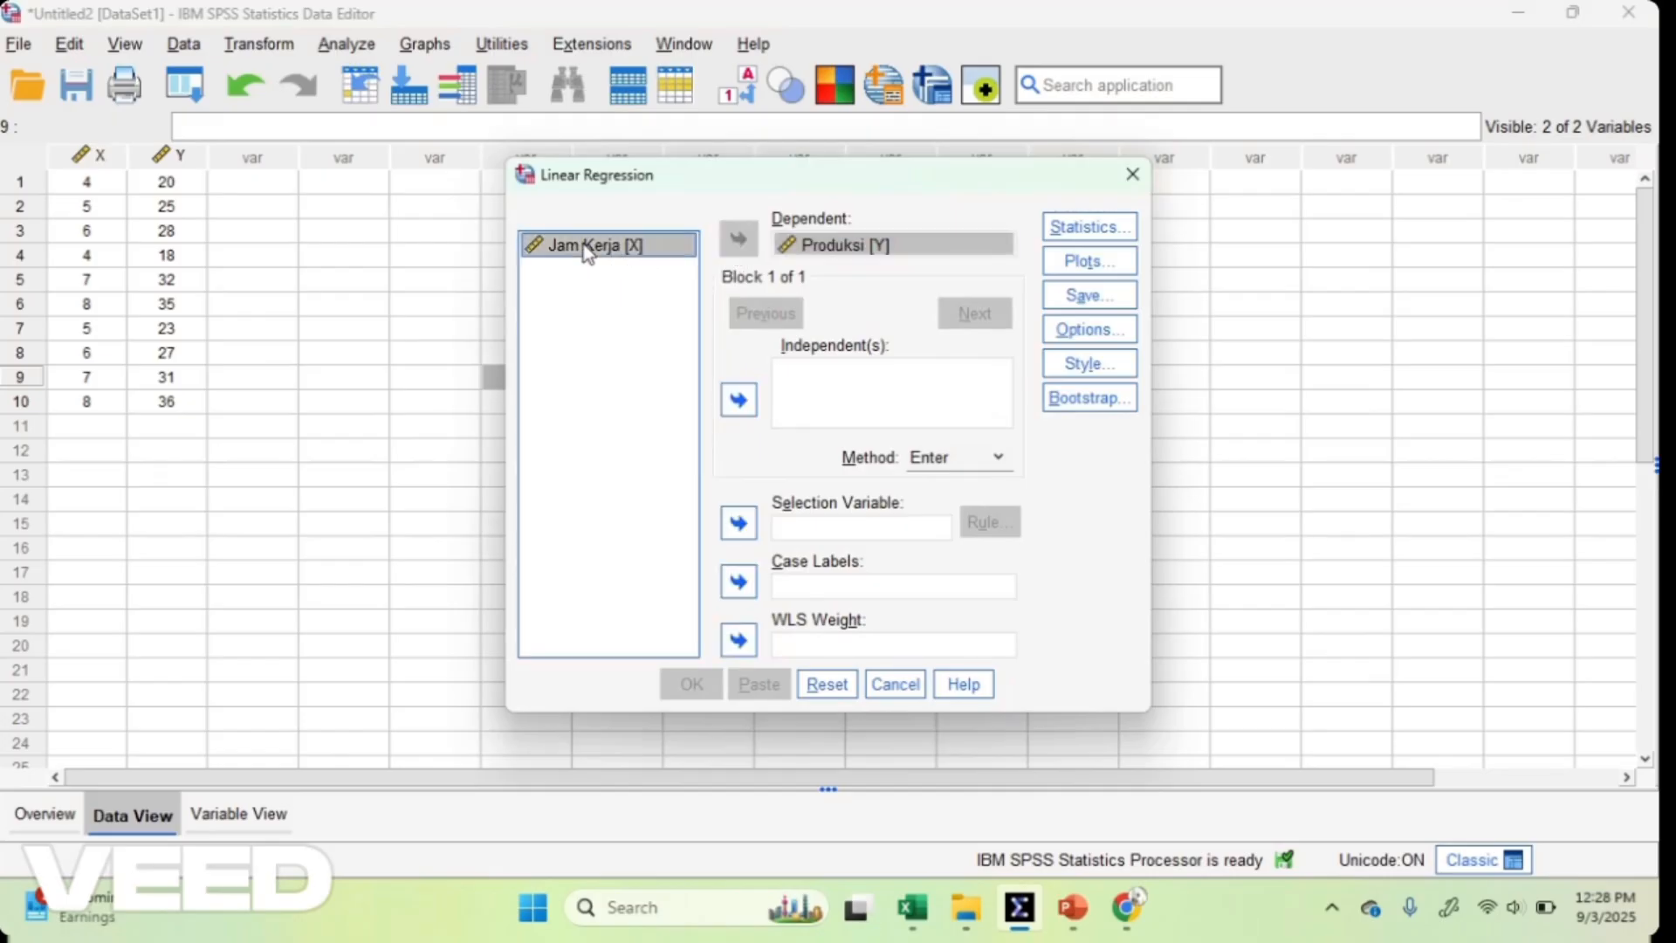
left_click(738, 402)
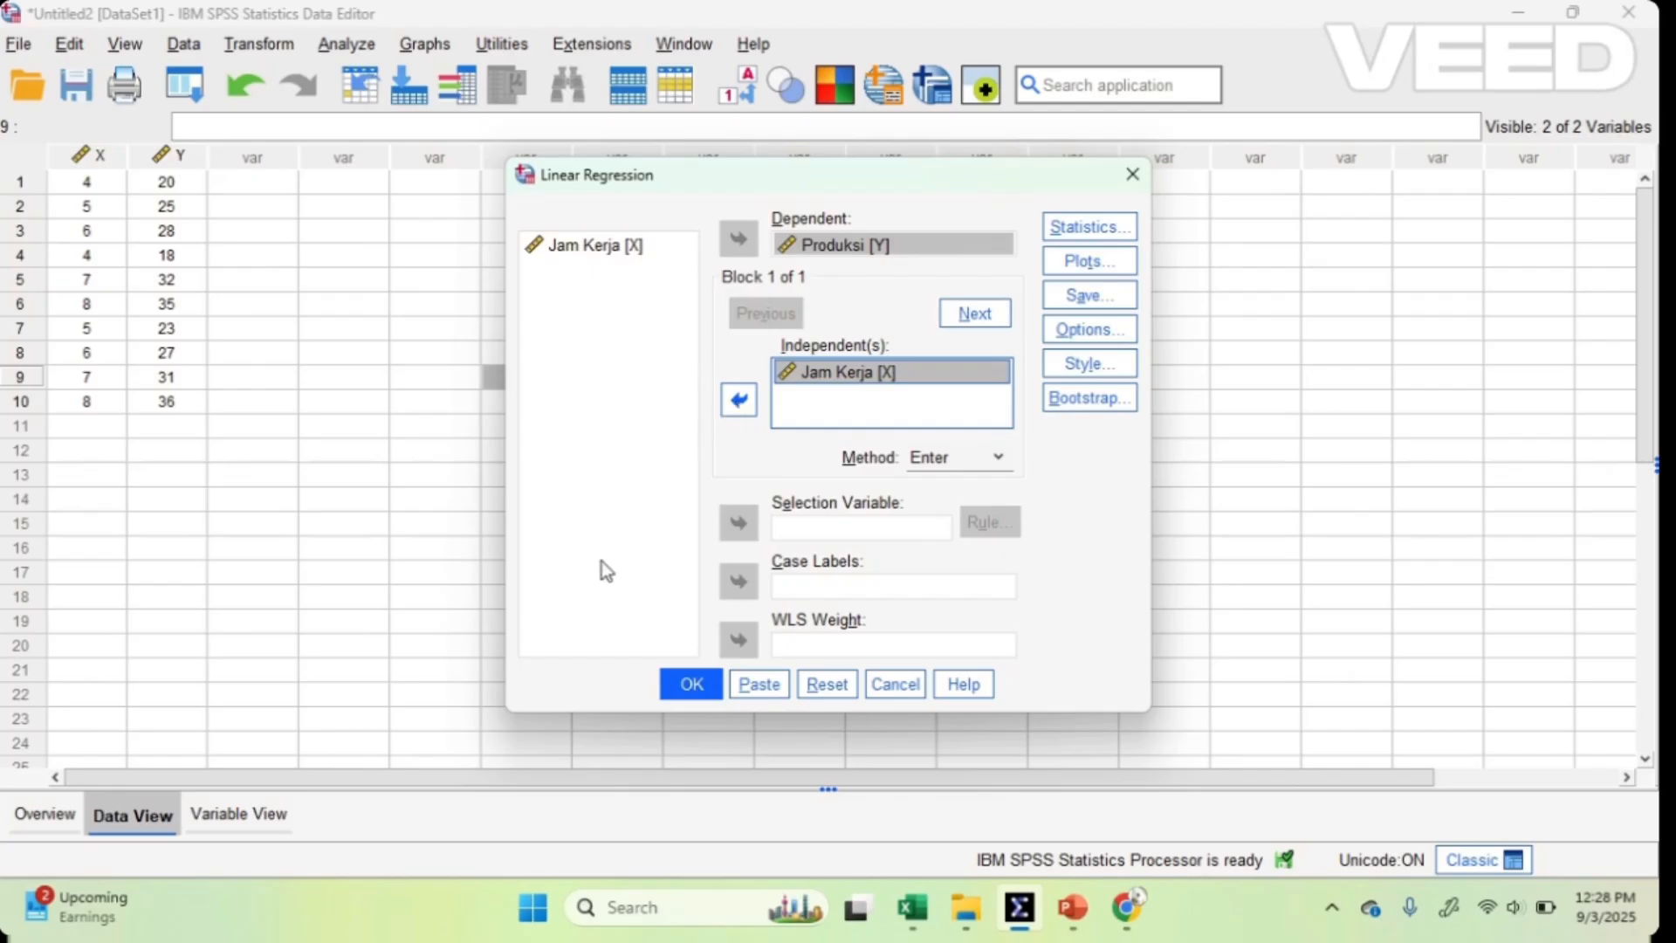
Step: Run the linear regression and review the Model Summary, ANOVA and Coefficients tables in the output
left_click(690, 687)
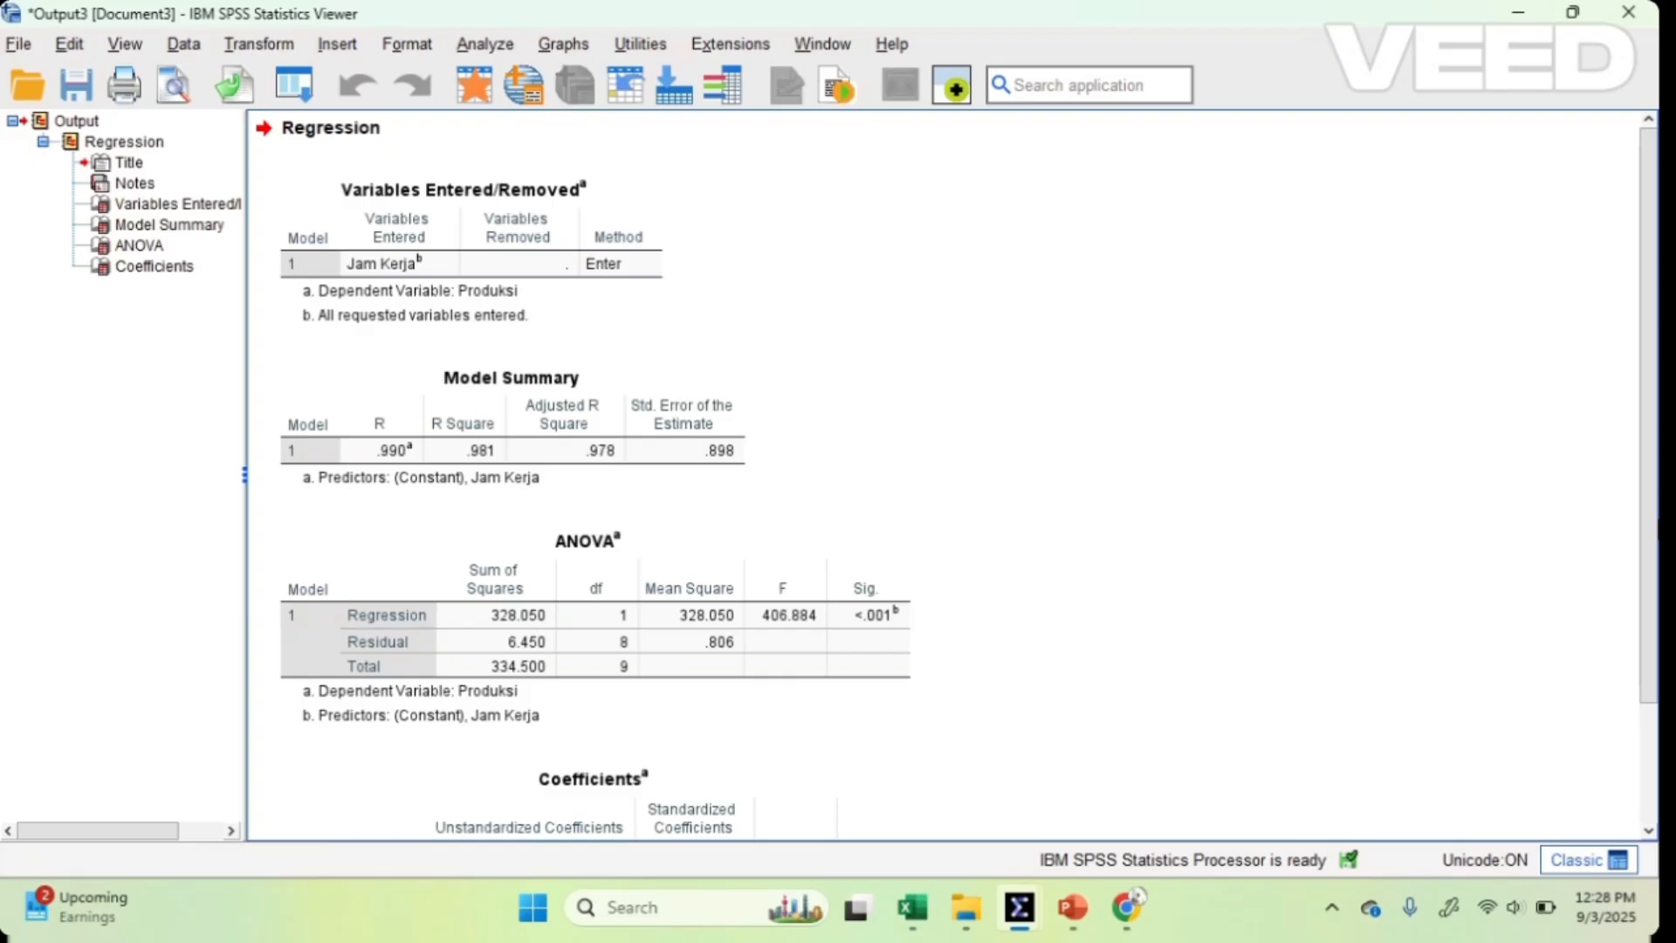
scroll(957, 479, "down", 3)
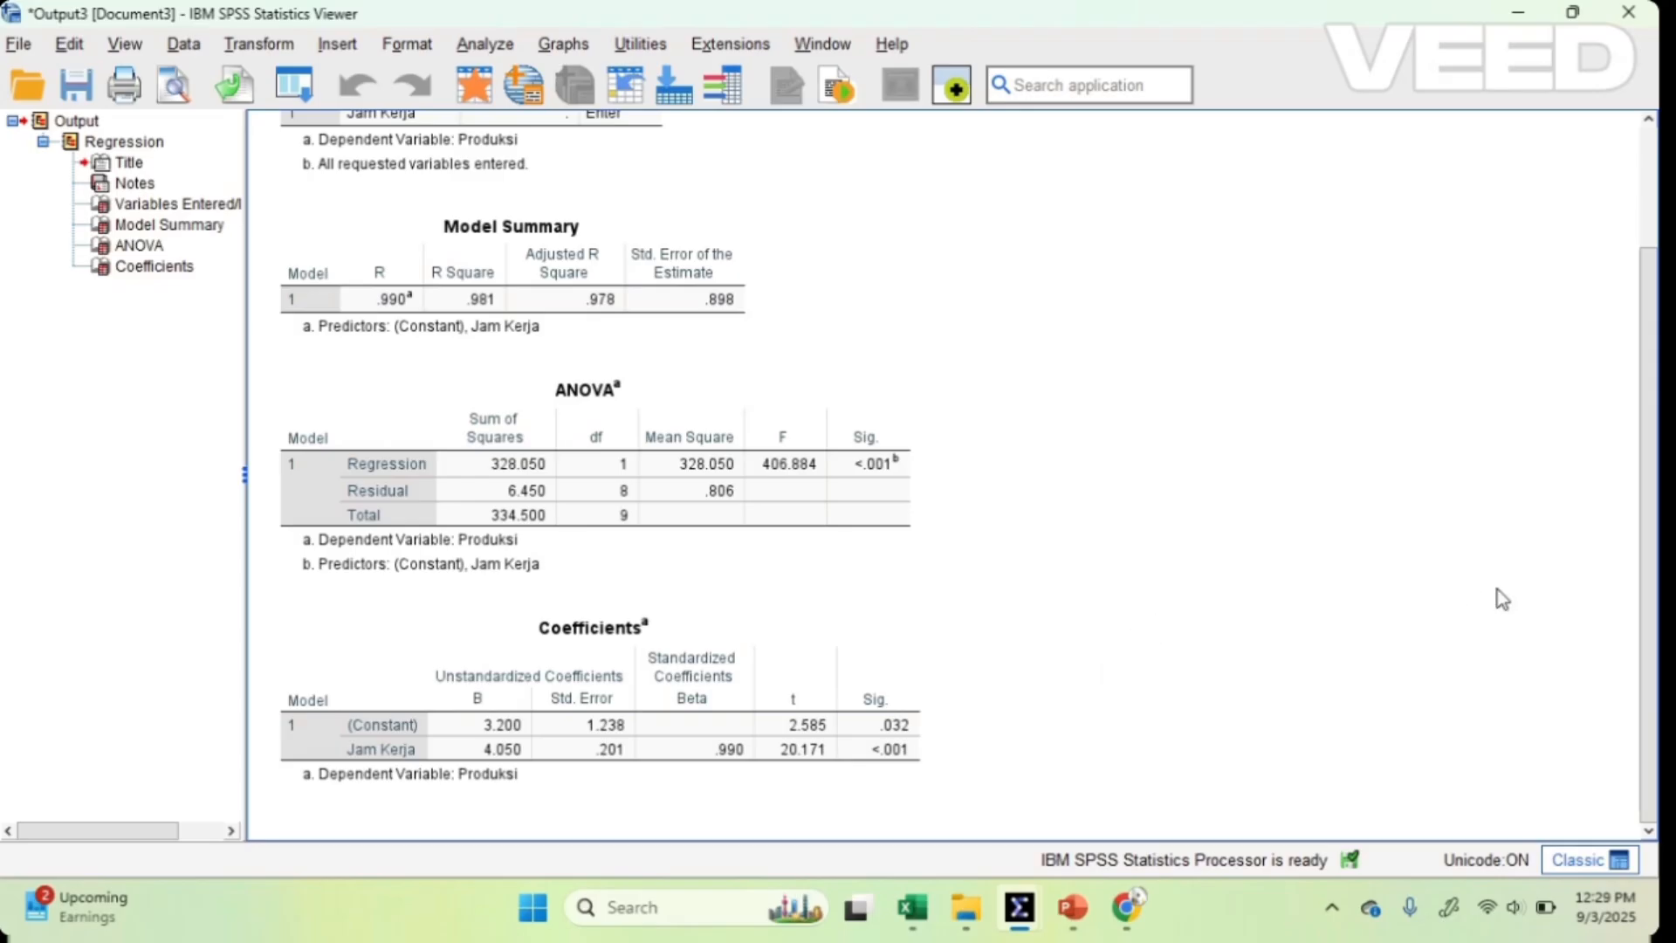
scroll(1653, 627, "up", 3)
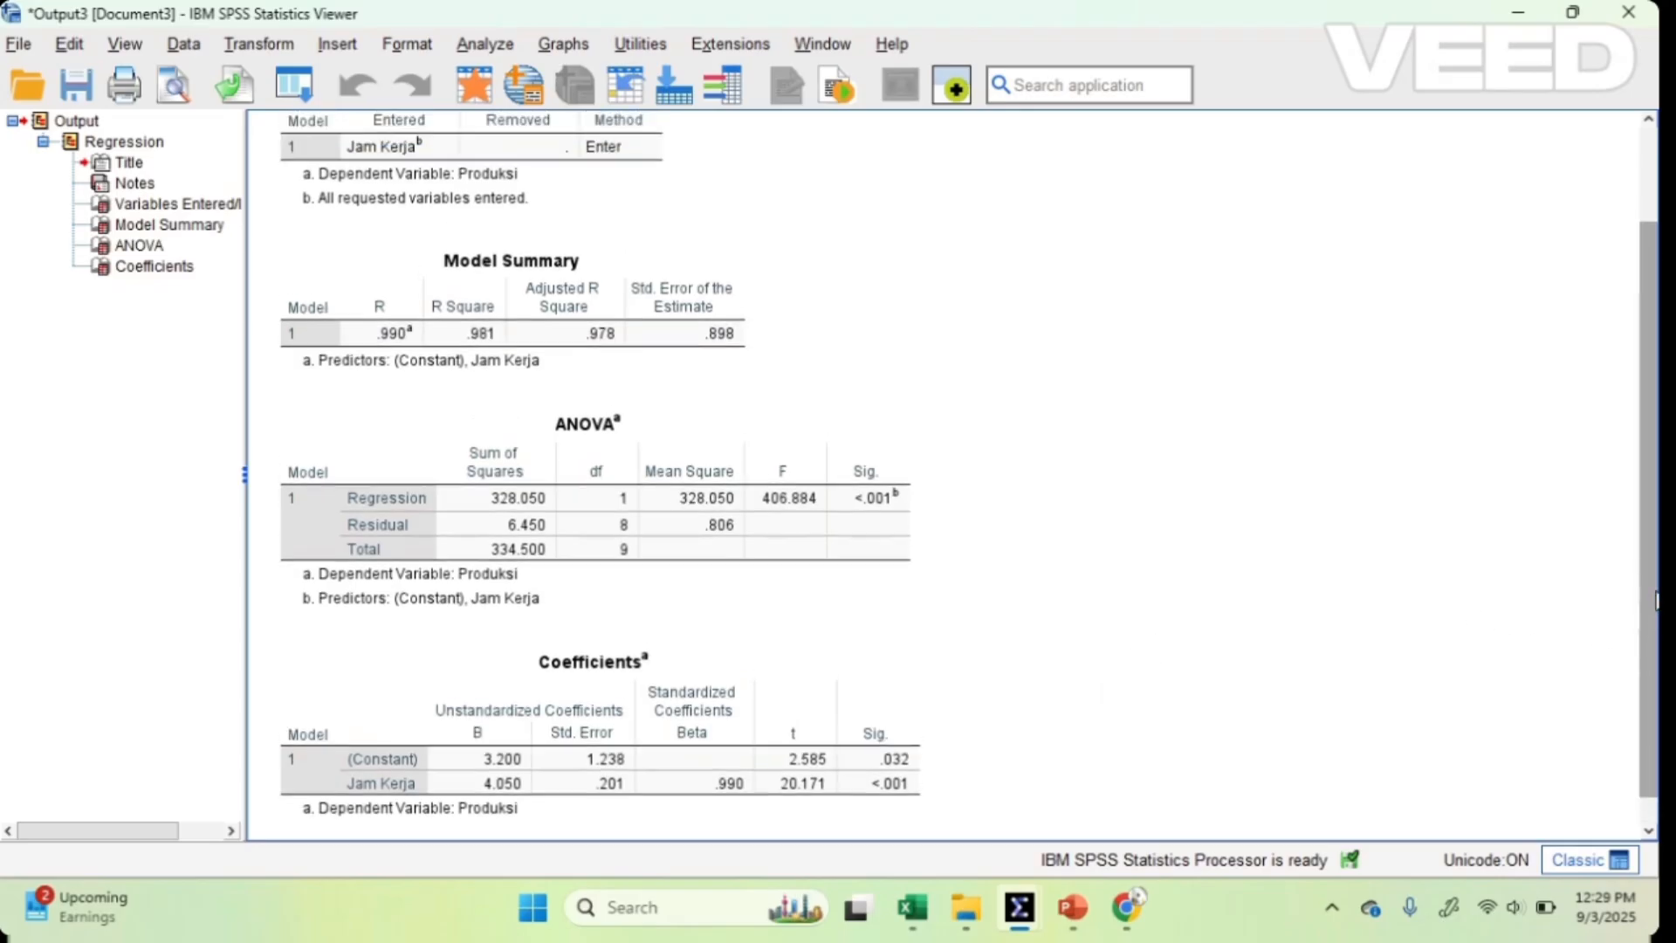